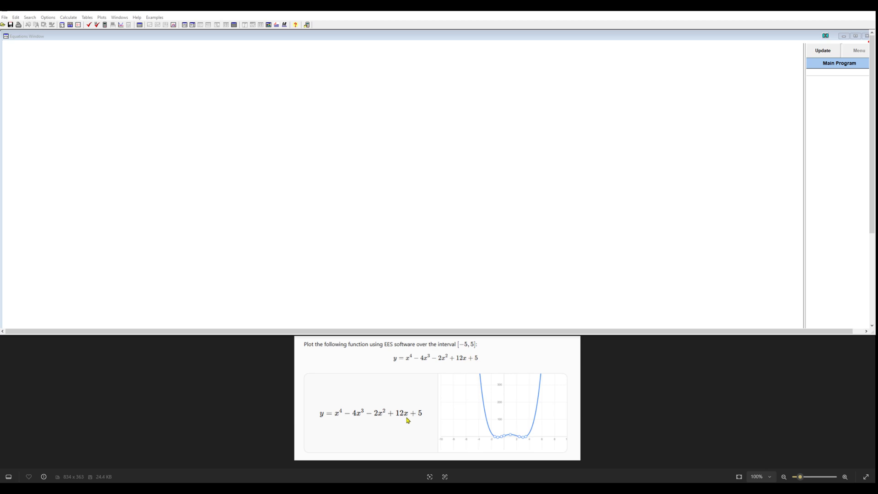
# Set the general display font size to 24 in the preferences.
pyautogui.click(468, 350)
pyautogui.click(118, 134)
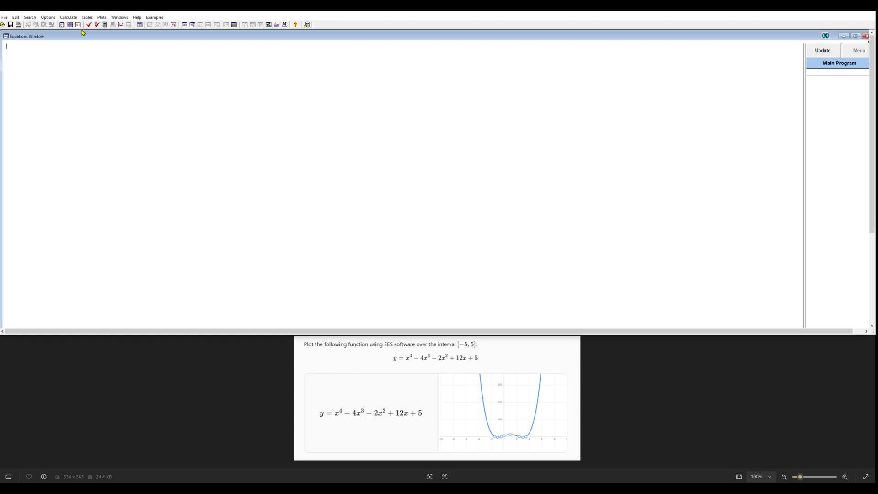
pyautogui.click(50, 18)
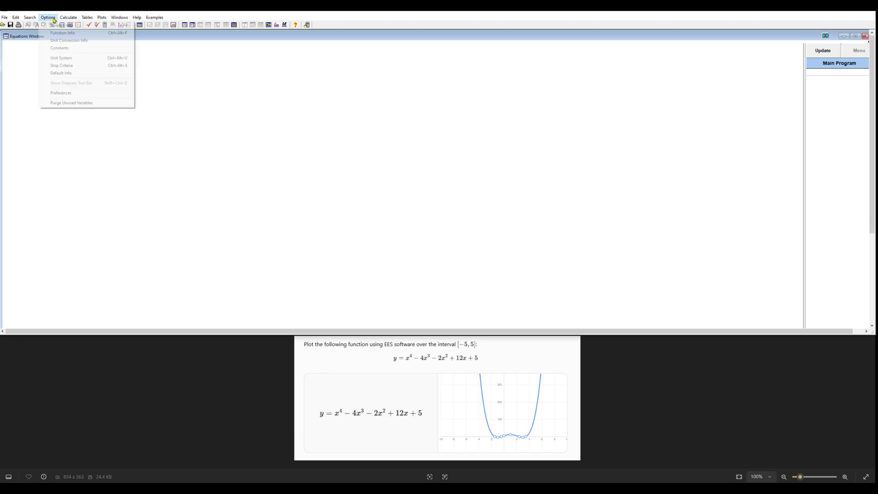
pyautogui.click(61, 93)
pyautogui.click(445, 137)
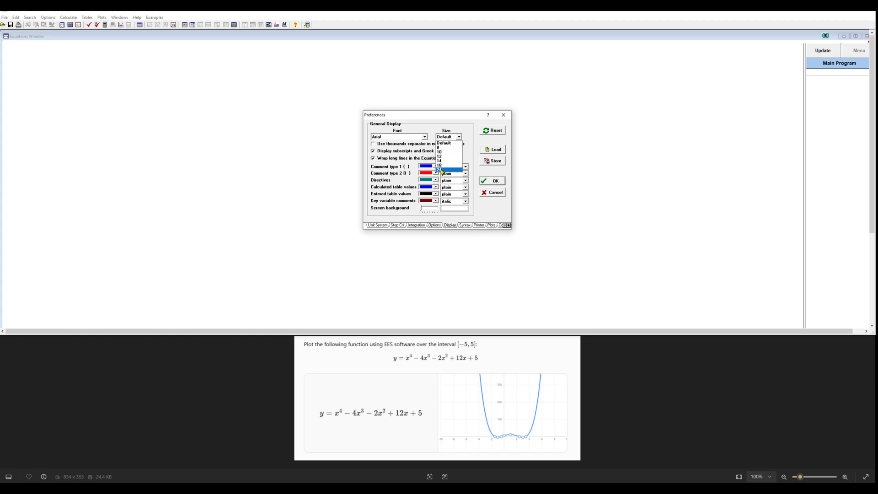
pyautogui.click(440, 170)
pyautogui.click(492, 181)
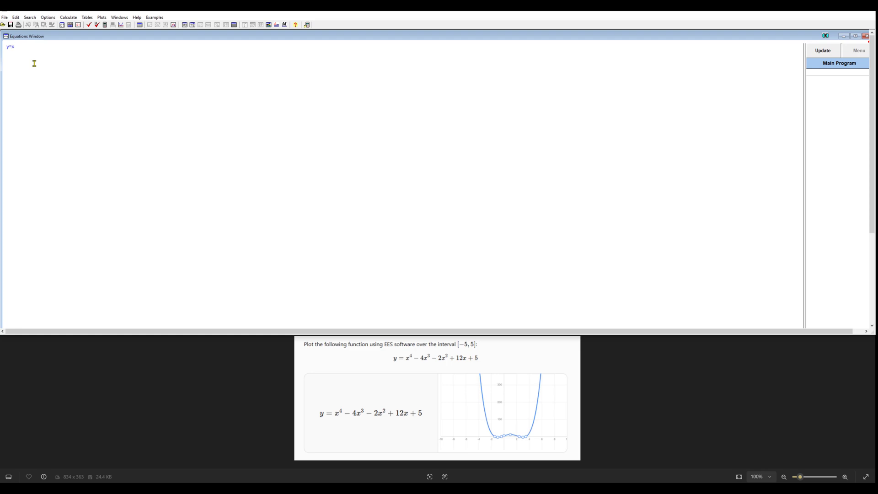
# Enter the equation y=x^4-4*x^3-2*x^2+12*x+5 and check its syntax.
pyautogui.write('4')
pyautogui.write('+')
pyautogui.moveTo(17, 47); pyautogui.dragTo(20, 47)
pyautogui.write('-')
pyautogui.write('5')
pyautogui.click(89, 24)
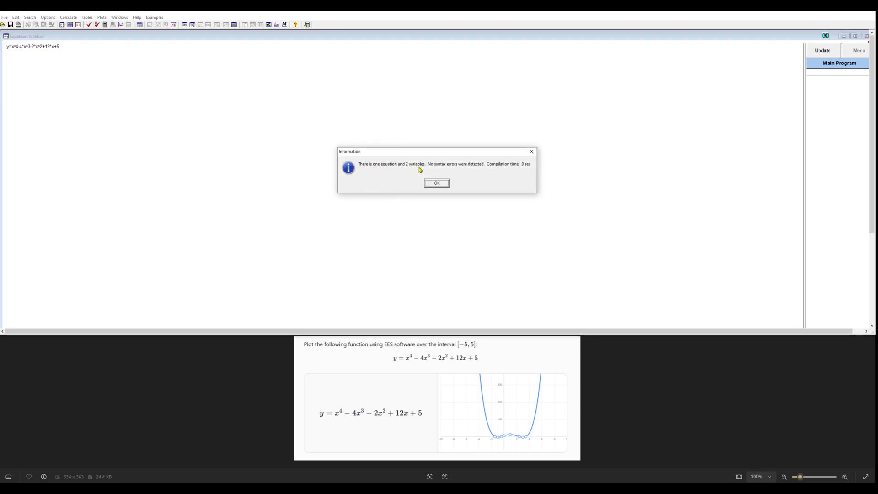
pyautogui.click(436, 183)
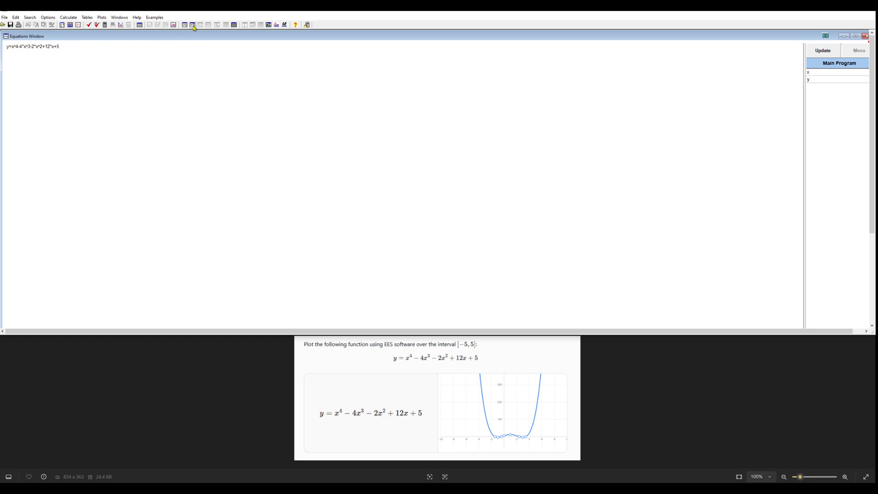
# Reopen the display preferences and reapply the font size of 24 to the equation text.
pyautogui.click(61, 48)
pyautogui.doubleClick(60, 48)
pyautogui.doubleClick(52, 49)
pyautogui.click(52, 18)
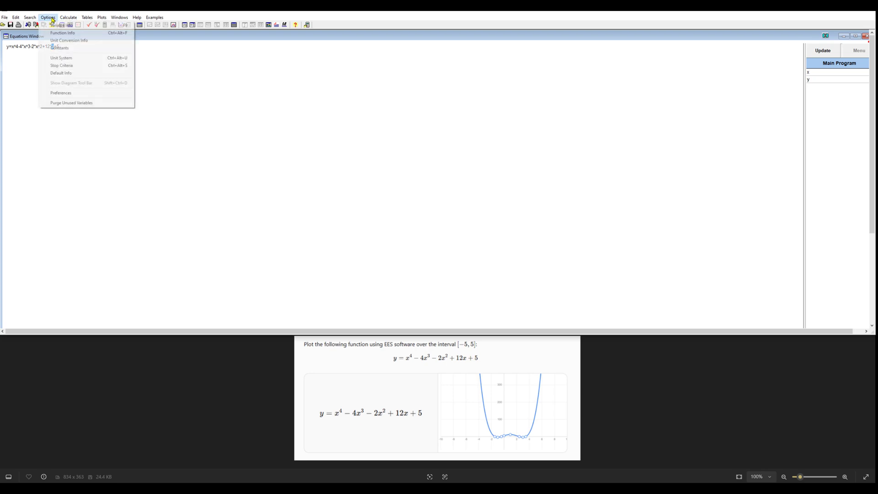
pyautogui.click(57, 93)
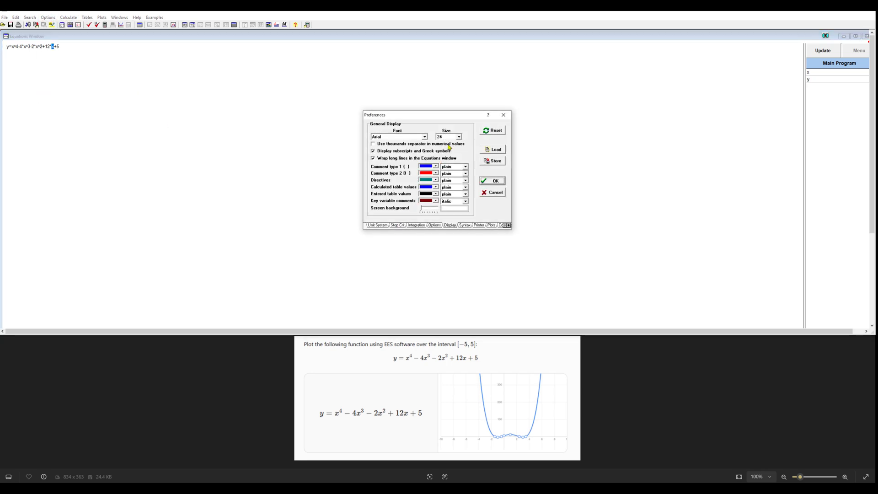
pyautogui.click(493, 179)
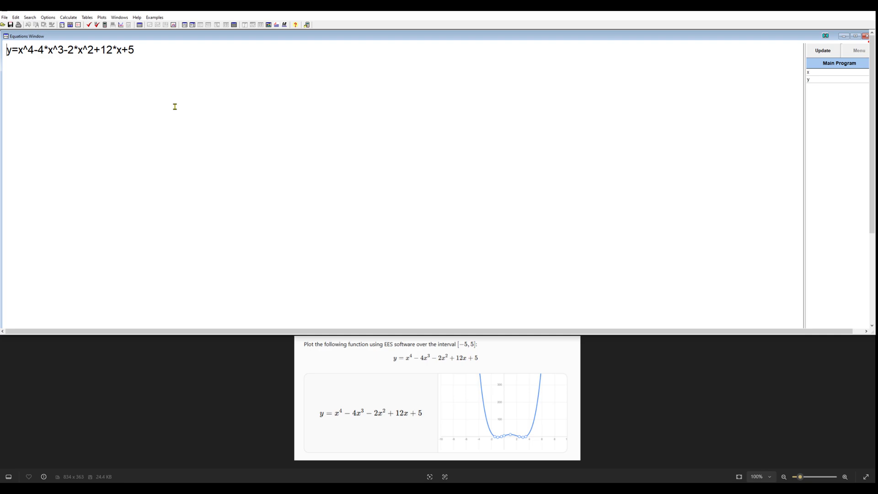
pyautogui.click(67, 58)
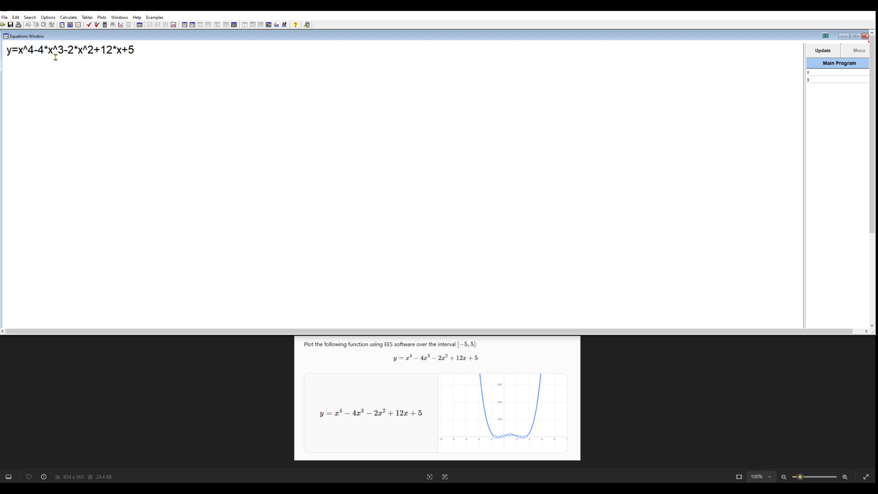
# View the equation in formatted notation, compare it with the given function, and close the formatted view.
pyautogui.click(193, 25)
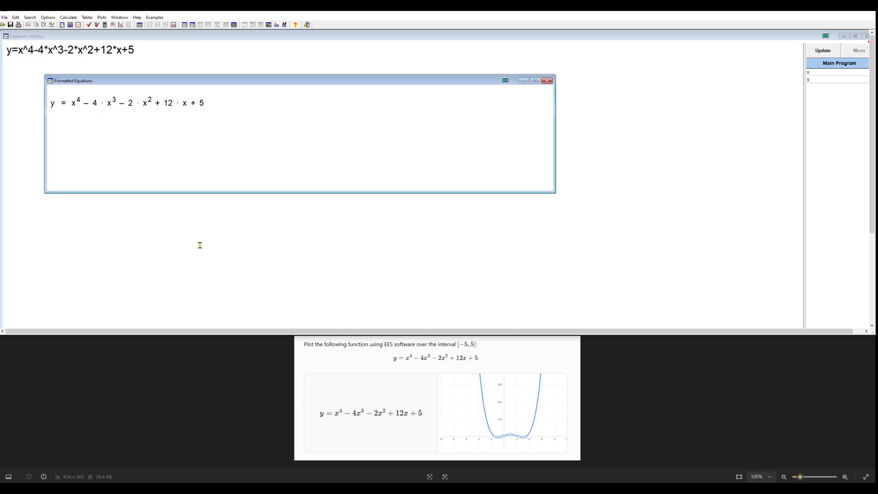
pyautogui.moveTo(164, 81); pyautogui.dragTo(377, 270)
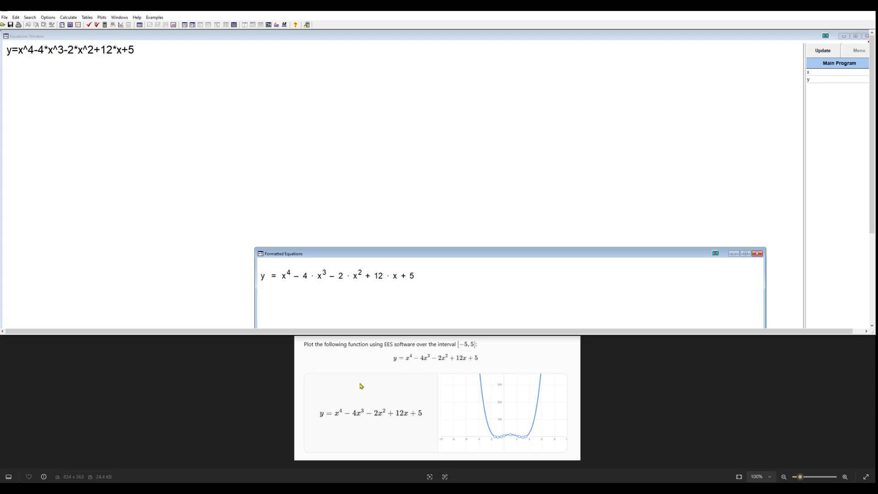
pyautogui.moveTo(374, 257); pyautogui.dragTo(273, 99)
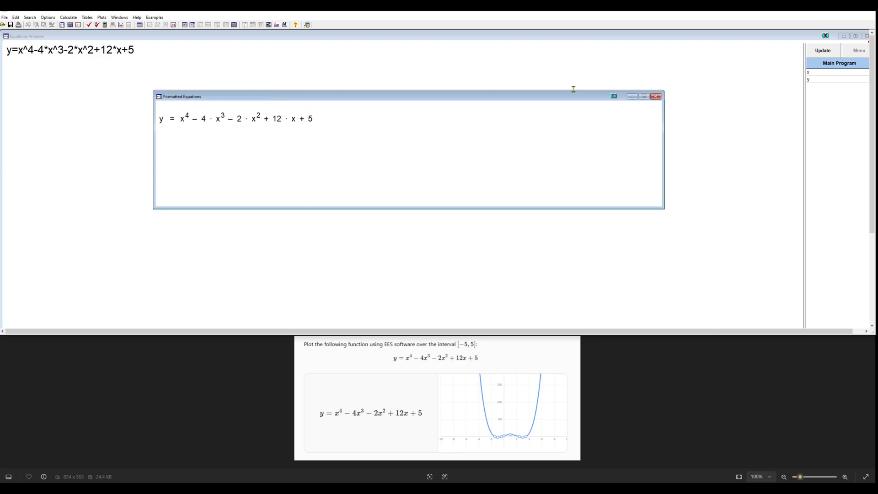
pyautogui.click(655, 96)
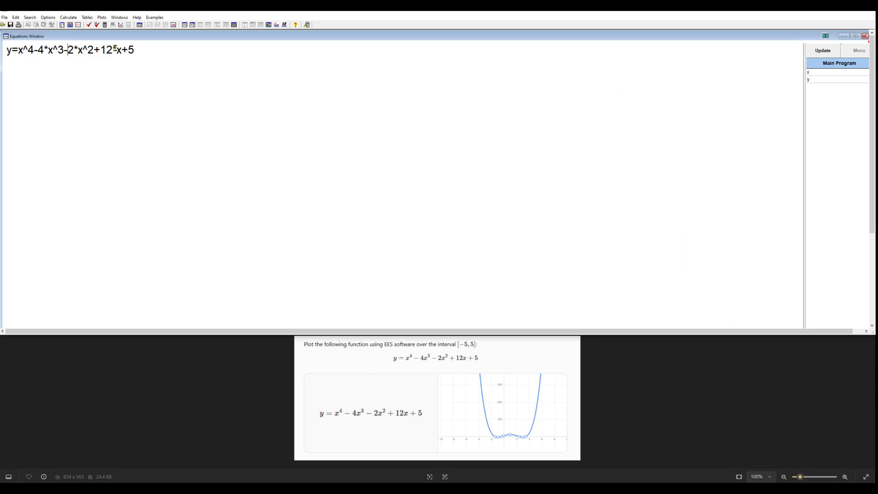
# Limit variable x to a lower bound of -5 and an upper bound of 5 in the variable information.
pyautogui.click(61, 25)
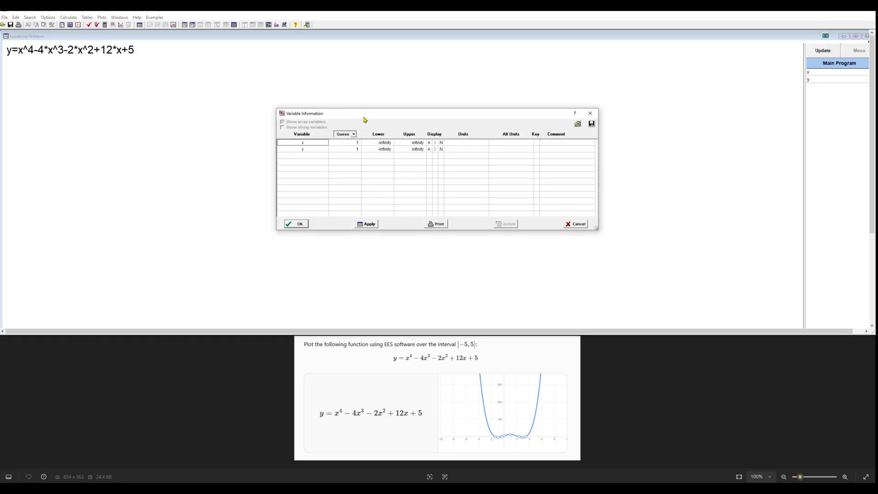
pyautogui.moveTo(360, 116); pyautogui.dragTo(255, 95)
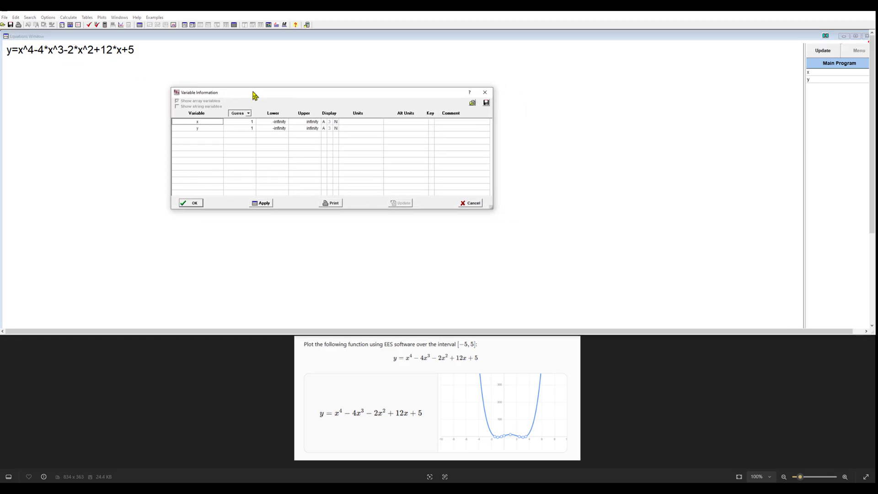
pyautogui.click(274, 122)
pyautogui.write('-5')
pyautogui.click(311, 122)
pyautogui.write('5.0000E+00')
pyautogui.click(190, 204)
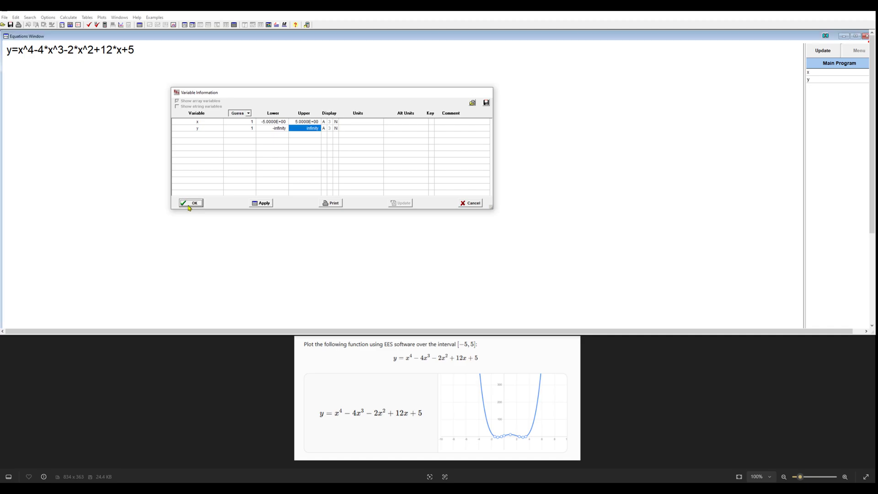
pyautogui.click(127, 51)
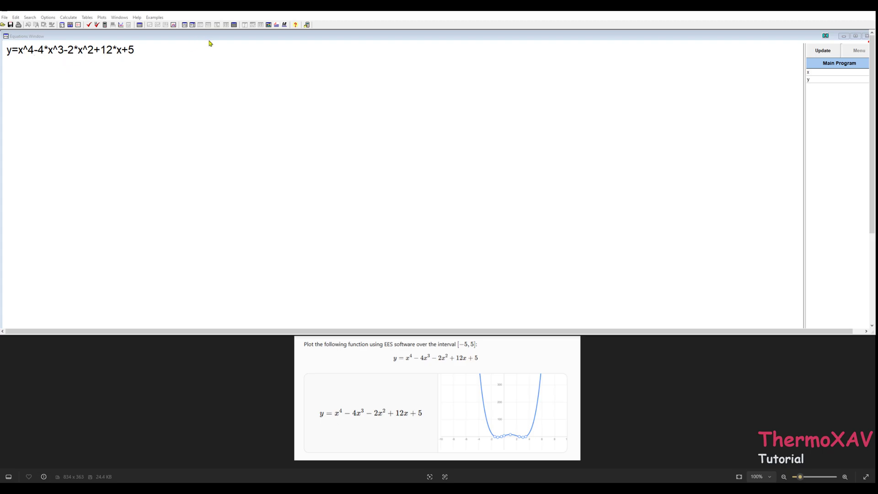
# Create a parametric table with 100 runs containing the variables x and y.
pyautogui.click(233, 25)
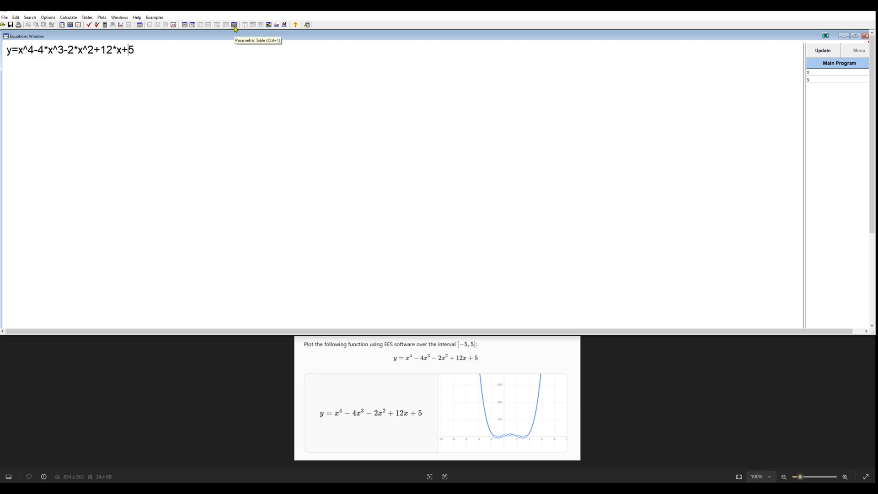
pyautogui.click(234, 26)
pyautogui.click(234, 26)
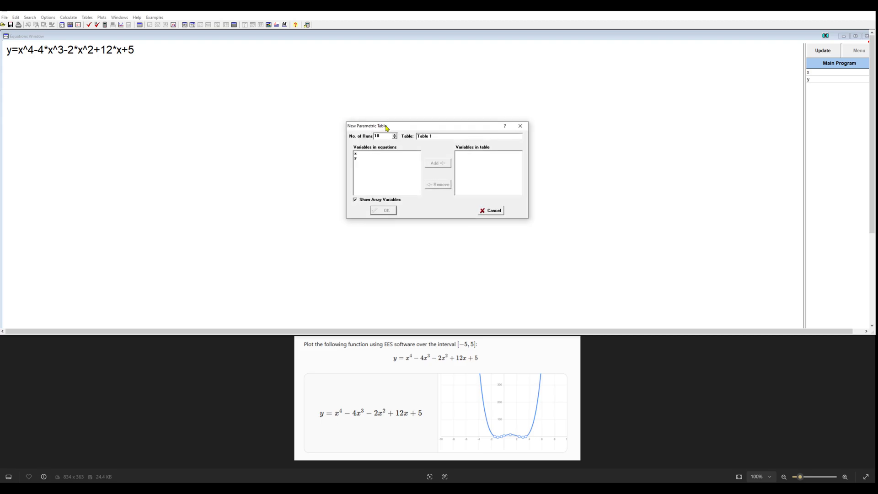
pyautogui.moveTo(388, 127); pyautogui.dragTo(295, 88)
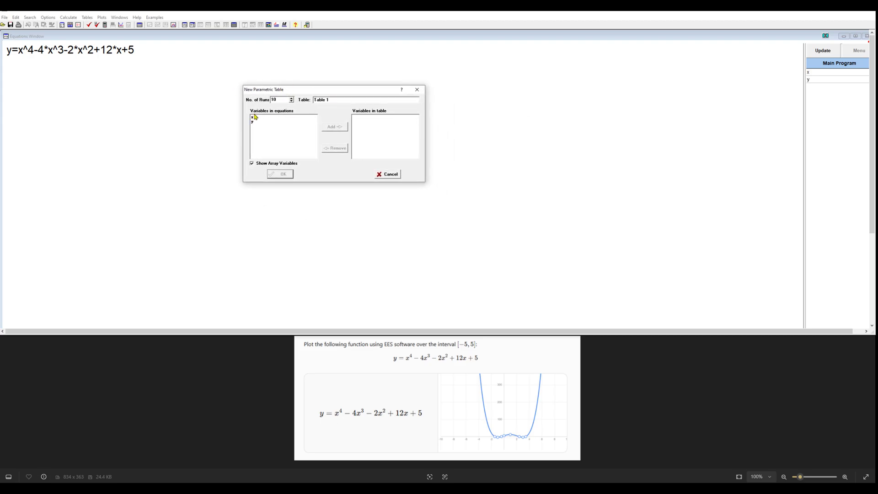
pyautogui.moveTo(252, 118); pyautogui.dragTo(253, 122)
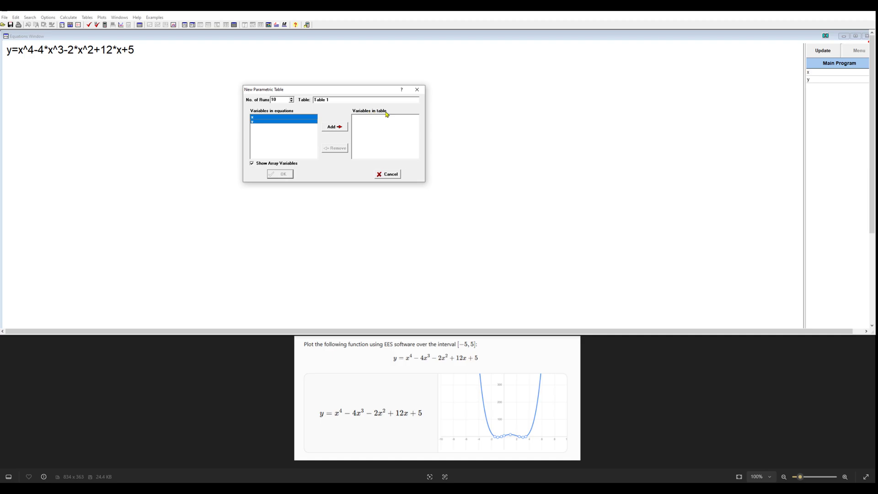
pyautogui.click(340, 128)
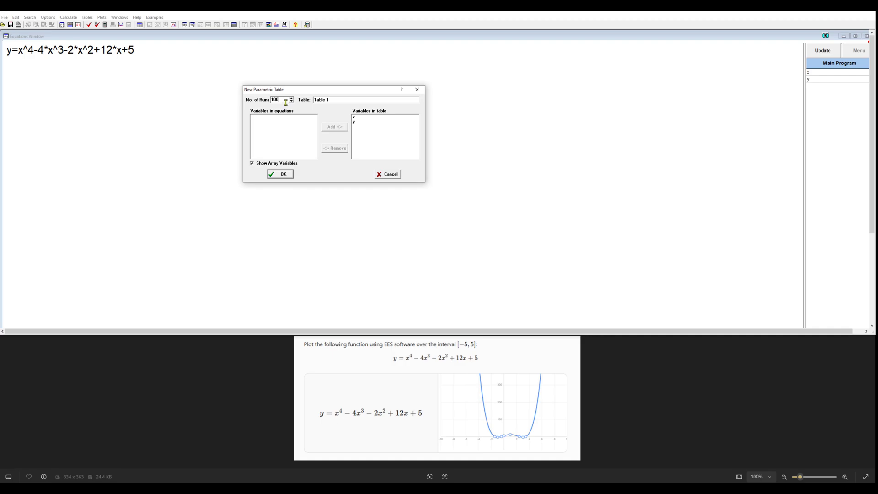
pyautogui.moveTo(285, 89); pyautogui.dragTo(308, 83)
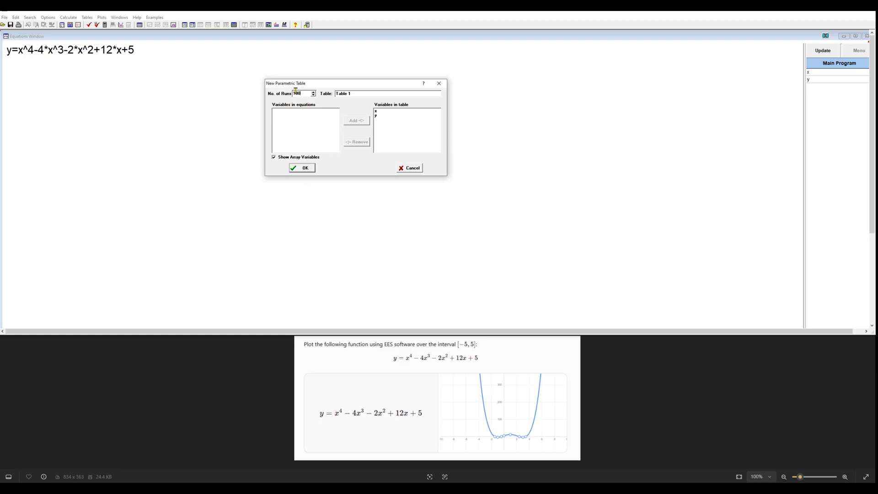
pyautogui.click(303, 169)
# Move the parametric table clear of the equation and lengthen its window to show more runs.
pyautogui.moveTo(180, 118); pyautogui.dragTo(331, 66)
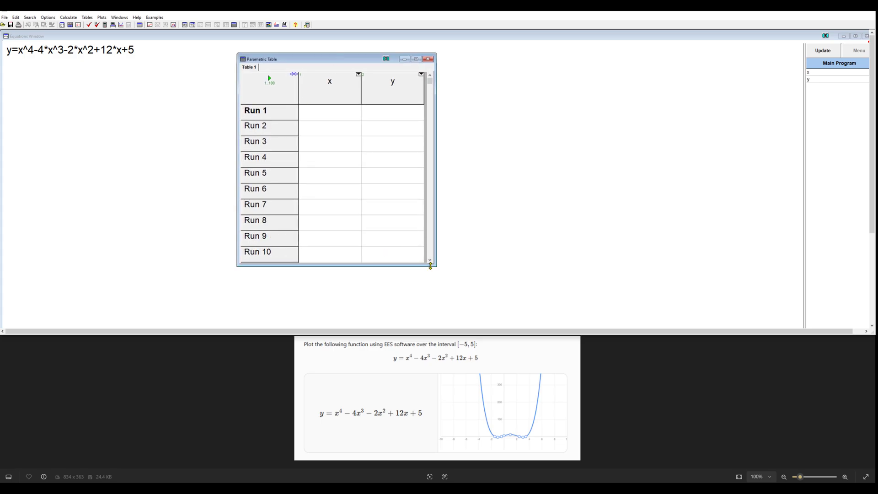
pyautogui.moveTo(430, 267); pyautogui.dragTo(430, 313)
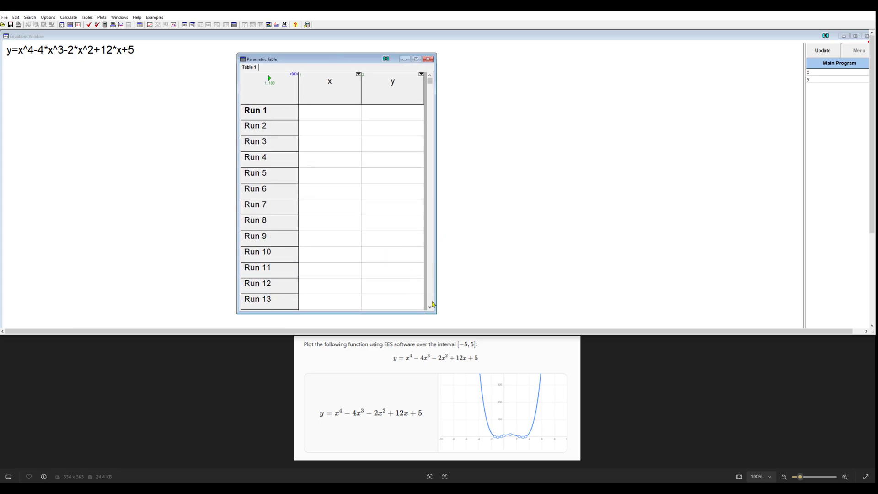
pyautogui.click(430, 308)
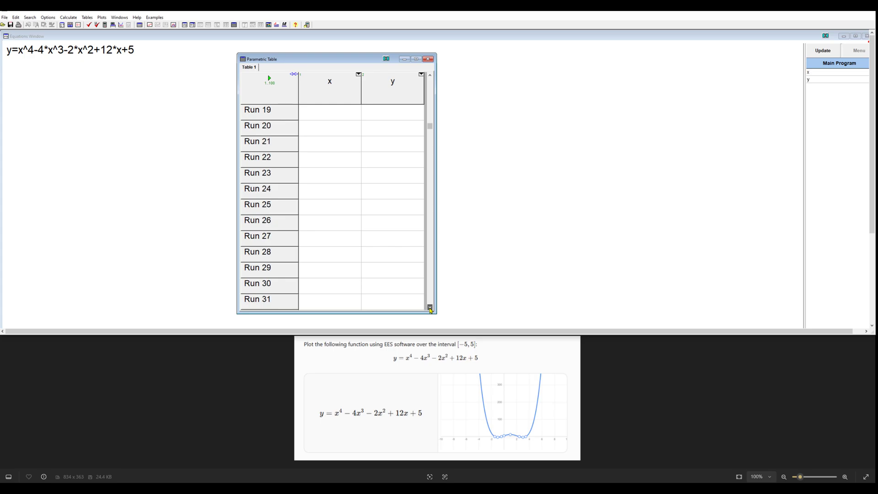
pyautogui.moveTo(431, 307); pyautogui.dragTo(430, 308)
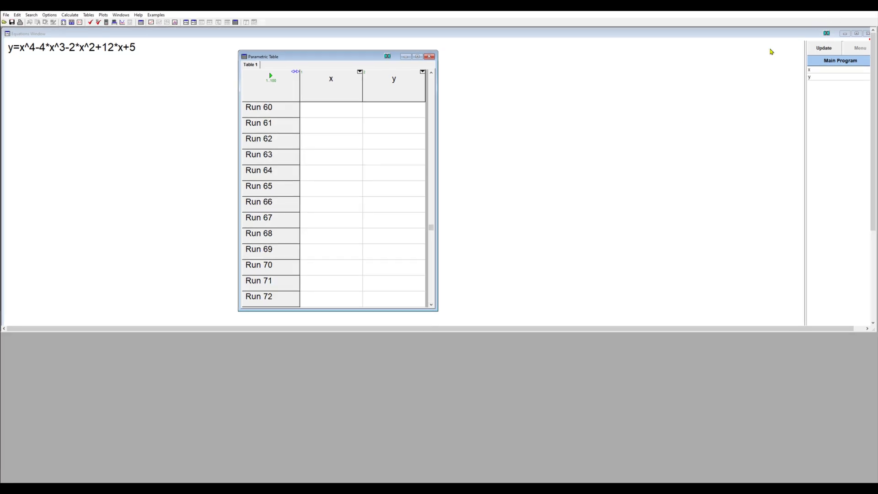
pyautogui.moveTo(338, 60); pyautogui.dragTo(432, 66)
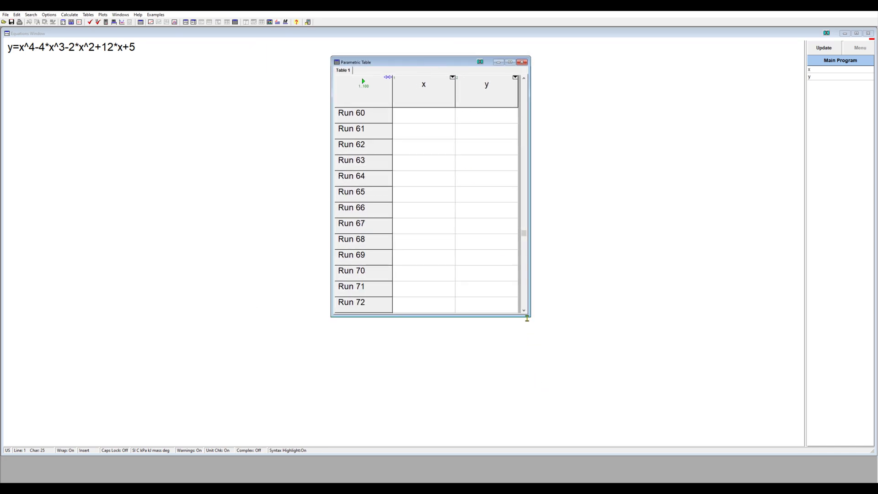
pyautogui.moveTo(526, 314); pyautogui.dragTo(546, 398)
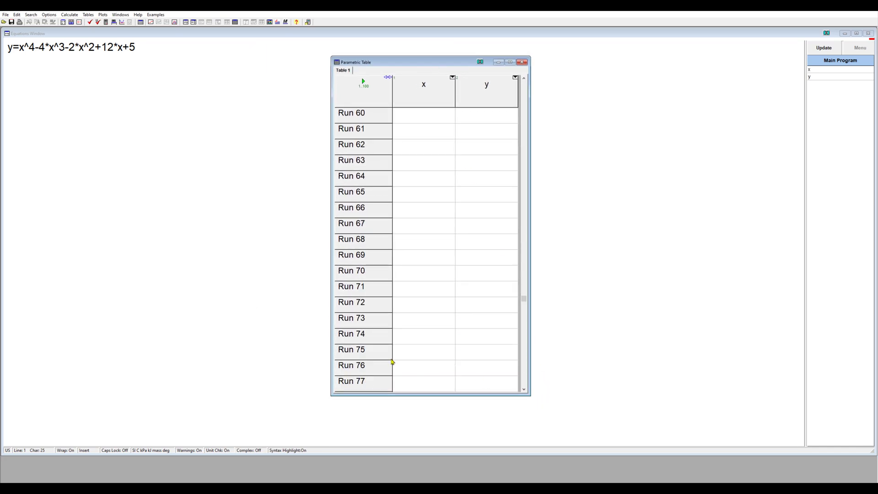
# Fill the x column of the parametric table for rows 1 to 100 with linearly spaced values from -5 to 5.
pyautogui.rightClick(424, 88)
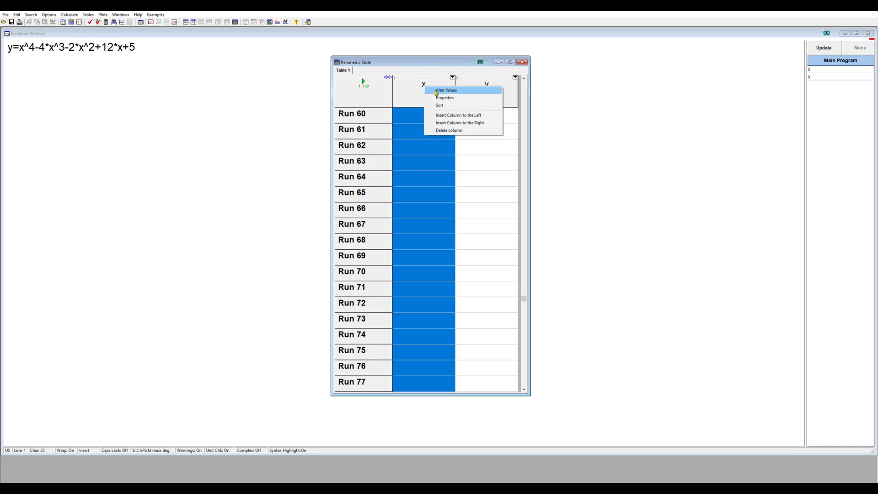
pyautogui.click(439, 94)
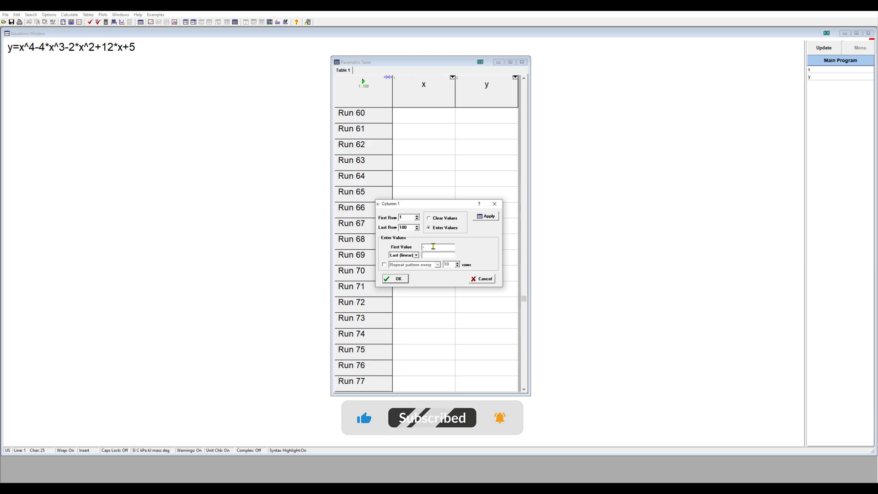
pyautogui.write('-5')
pyautogui.press('Tab')
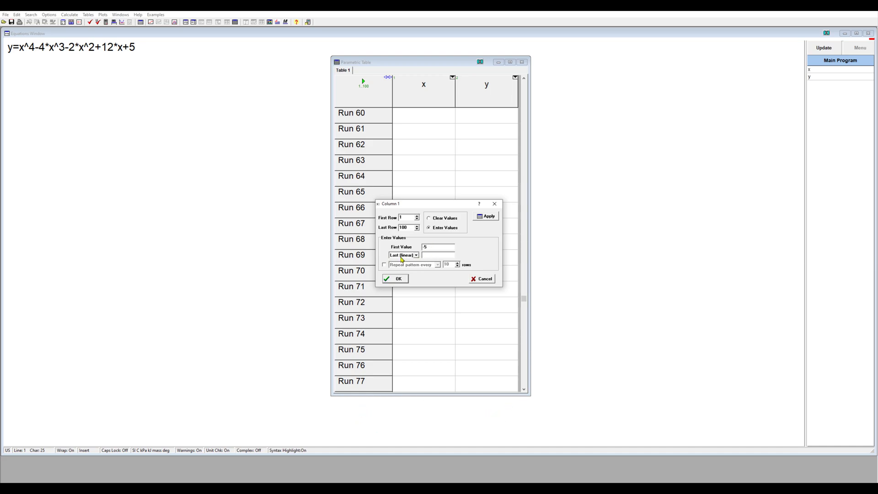
pyautogui.click(415, 255)
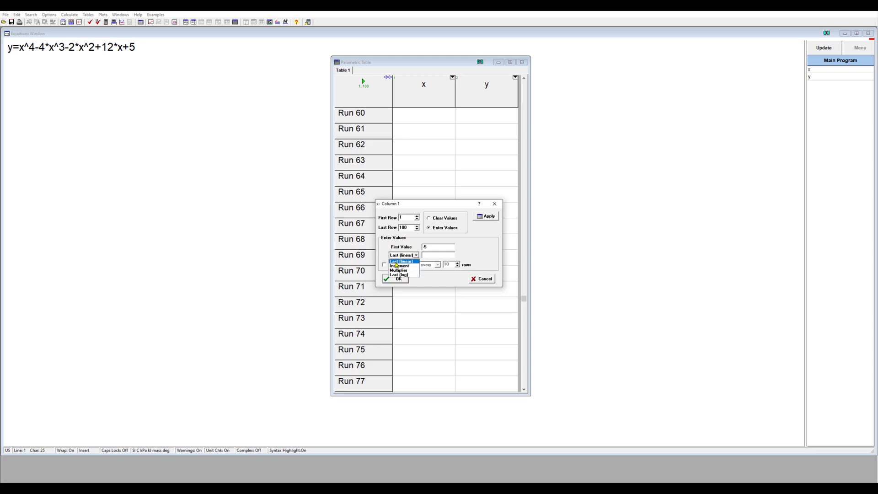
pyautogui.click(435, 251)
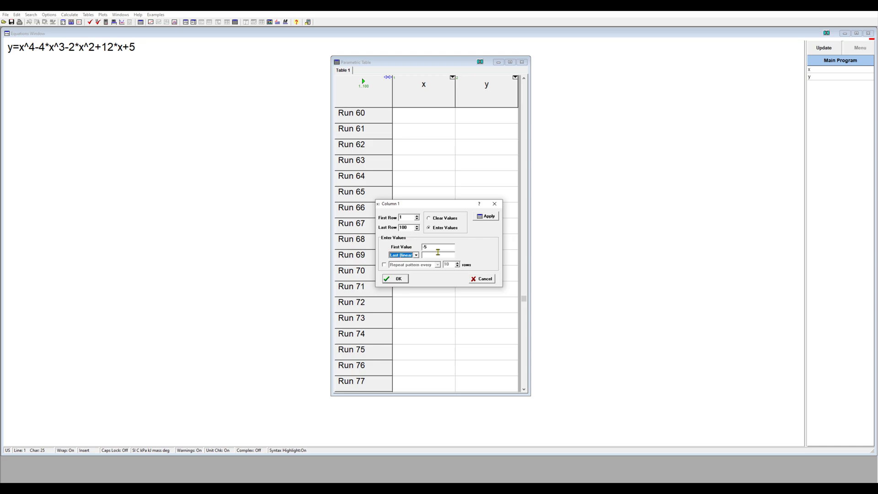
pyautogui.click(432, 255)
pyautogui.write('5')
pyautogui.click(395, 279)
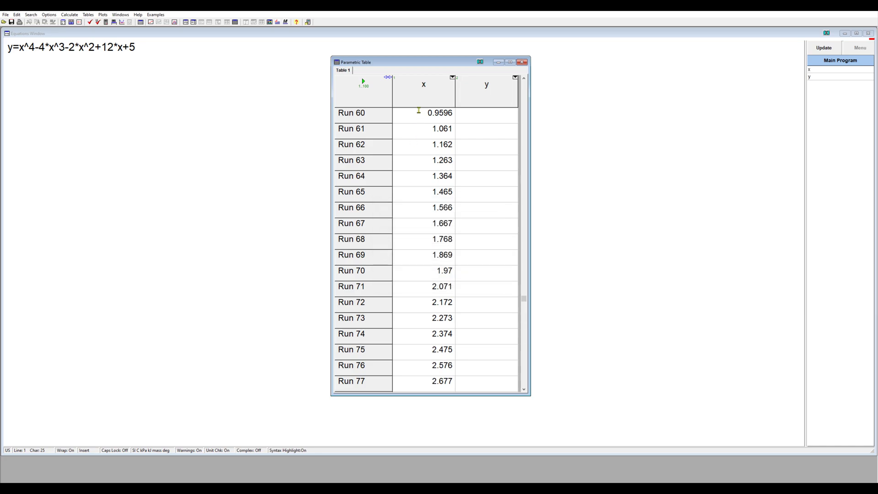
# Solve the parametric table for y across all 100 runs and shift the table window aside to free space.
pyautogui.moveTo(525, 303); pyautogui.dragTo(529, 389)
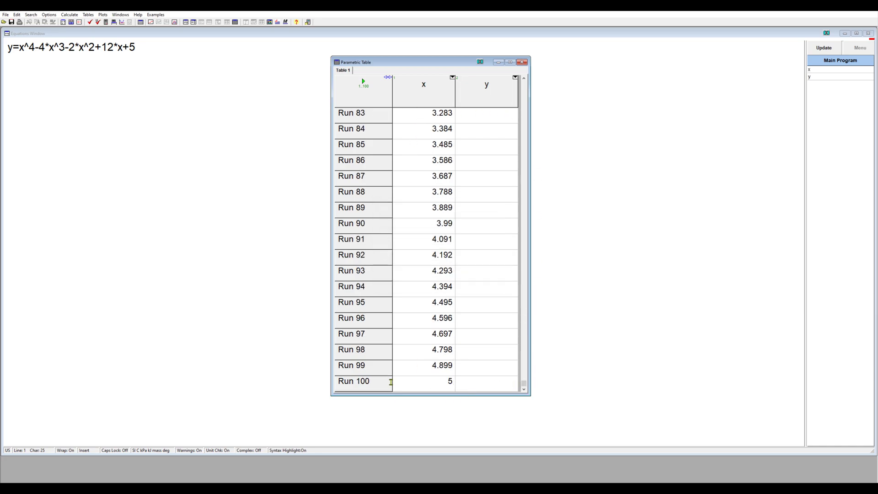
pyautogui.moveTo(524, 386); pyautogui.dragTo(524, 84)
pyautogui.press('ctrl')
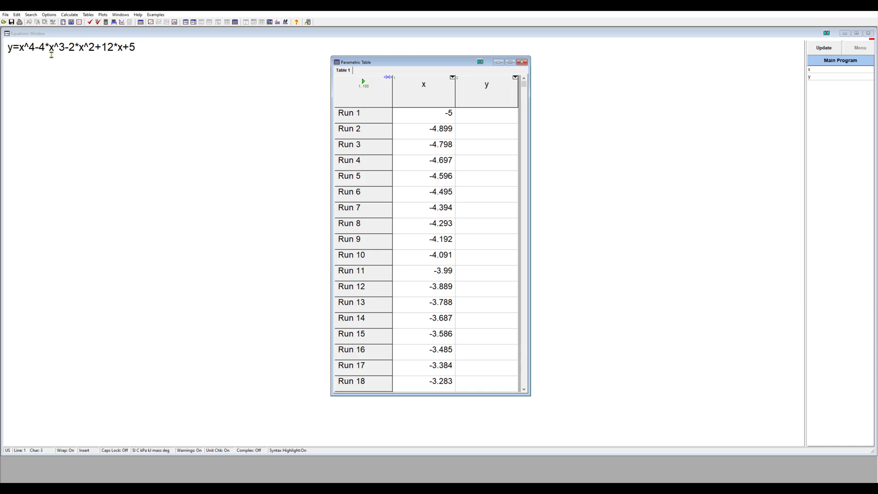
pyautogui.click(174, 71)
pyautogui.click(363, 82)
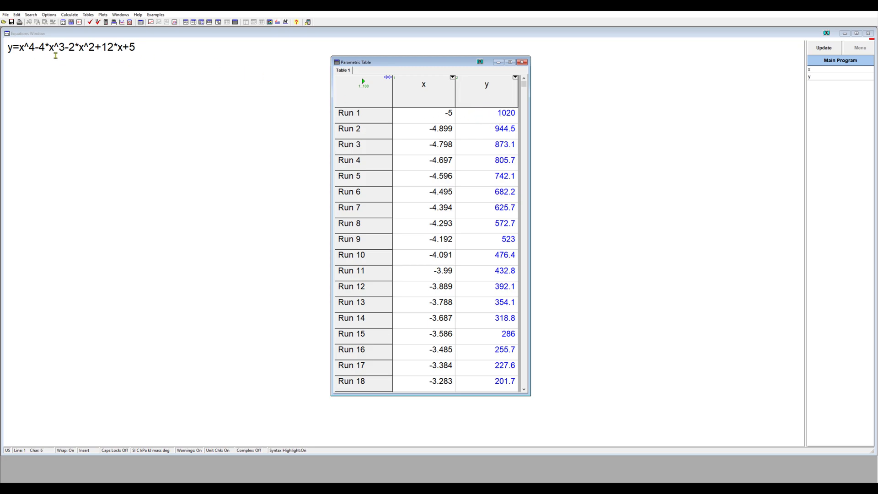
pyautogui.moveTo(427, 65); pyautogui.dragTo(462, 48)
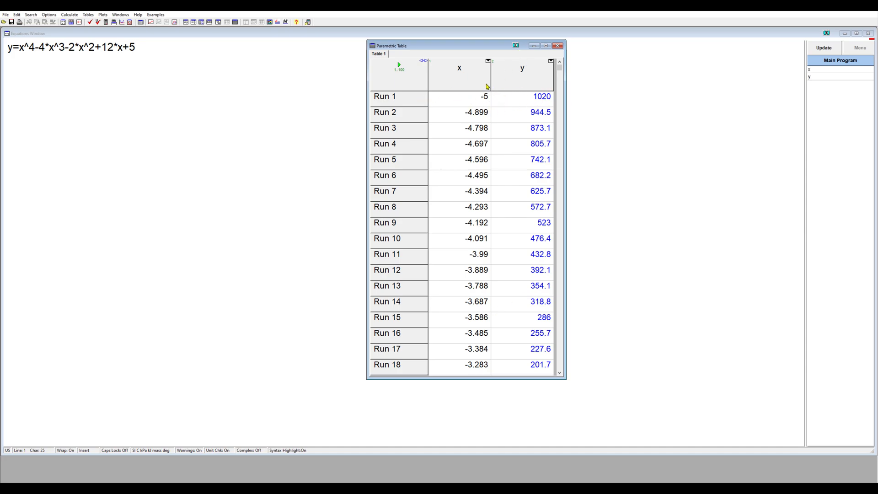
# Set up a new X-Y plot from parametric Table 1 with x on the X-axis and y on the Y-axis.
pyautogui.click(104, 16)
pyautogui.moveTo(110, 27)
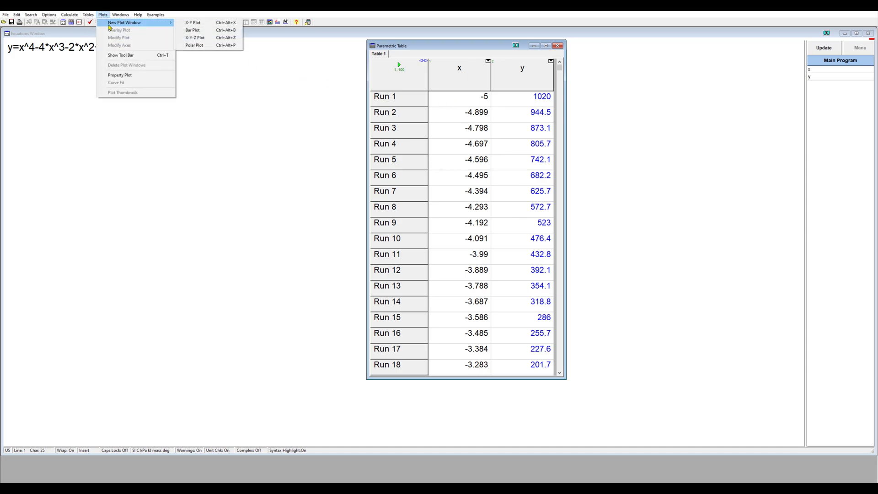
pyautogui.click(203, 26)
pyautogui.moveTo(409, 170); pyautogui.dragTo(206, 136)
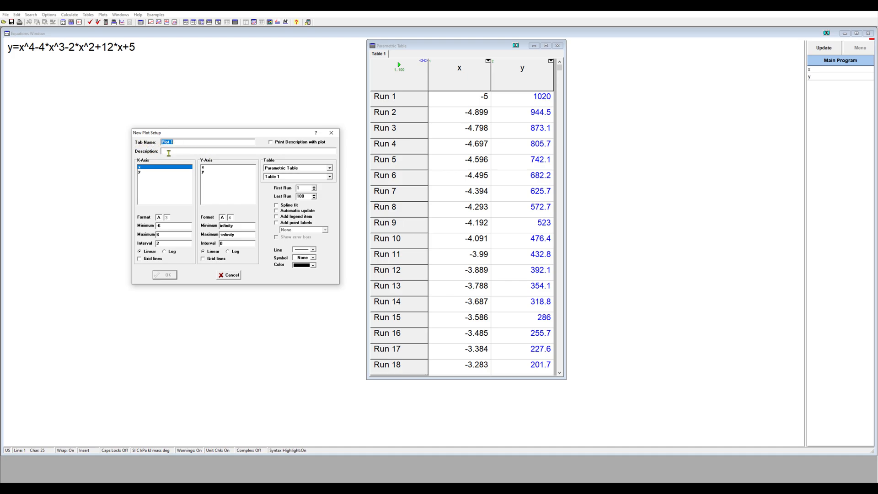
pyautogui.click(281, 171)
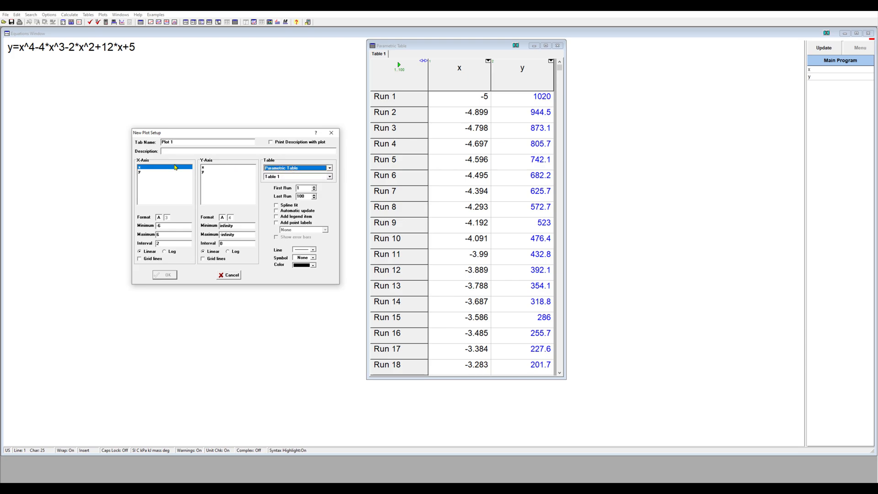
pyautogui.click(280, 177)
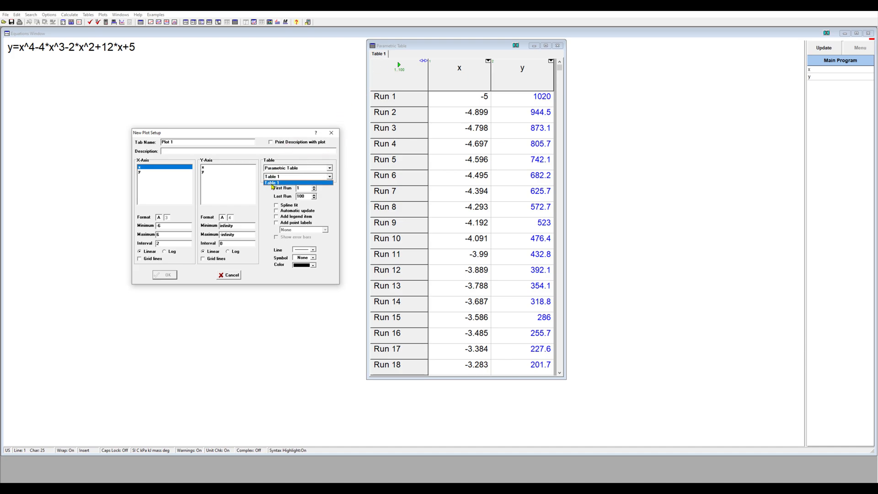
pyautogui.click(271, 183)
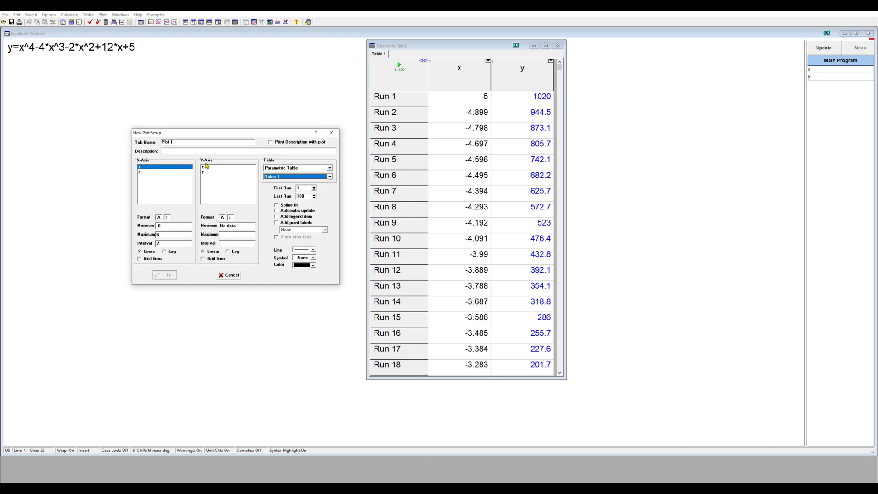
pyautogui.click(203, 172)
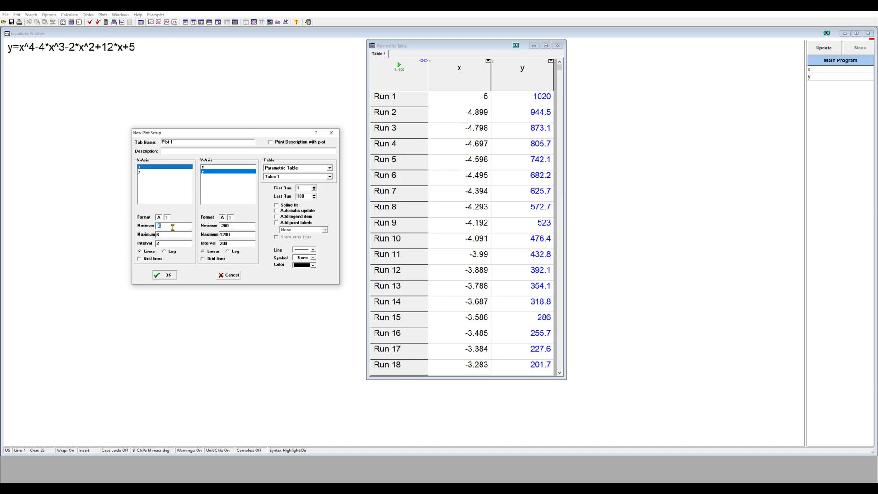
# Generate the plot with an X-axis range from -5 to 5 at an interval of 1, and place it beside the table.
pyautogui.write('55')
pyautogui.click(167, 276)
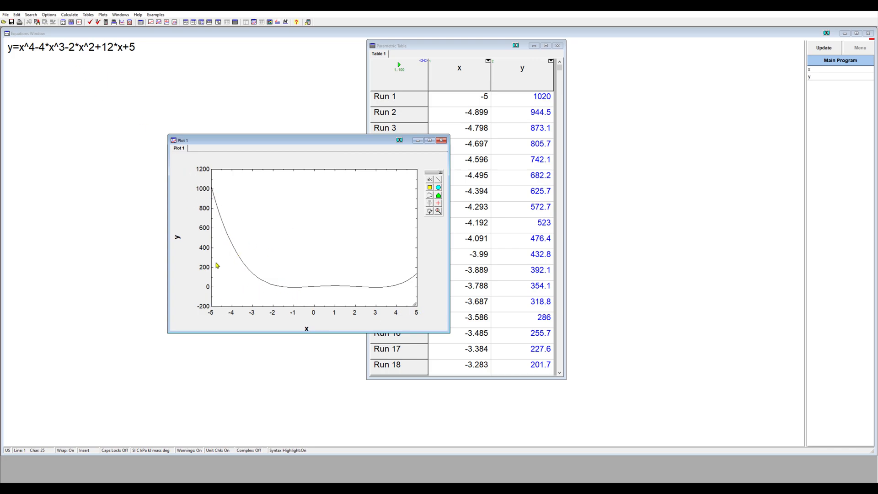
pyautogui.moveTo(333, 144); pyautogui.dragTo(230, 78)
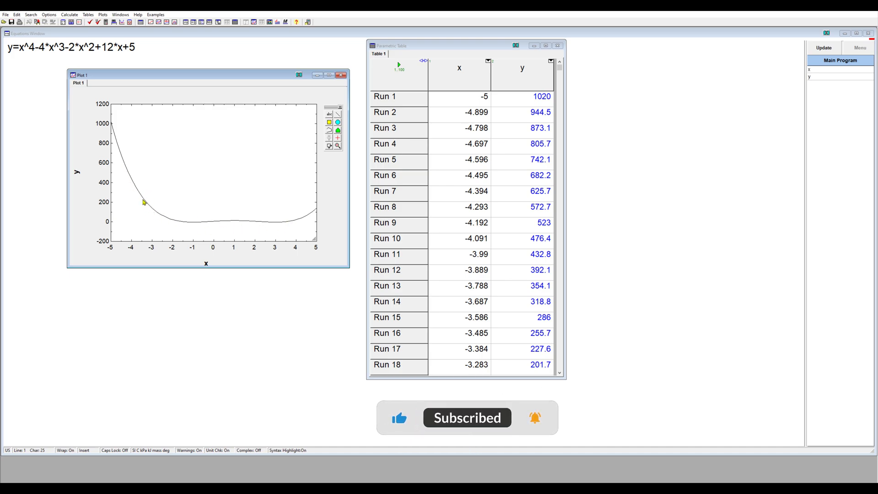
pyautogui.click(102, 14)
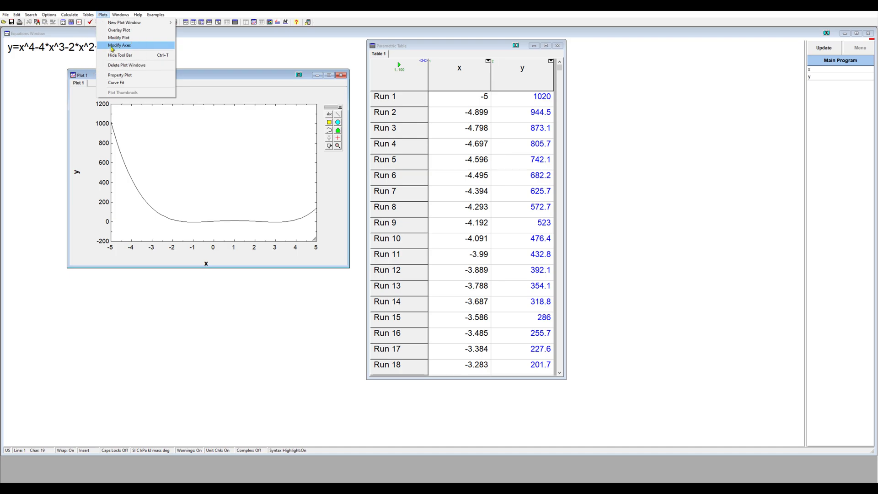
pyautogui.click(214, 77)
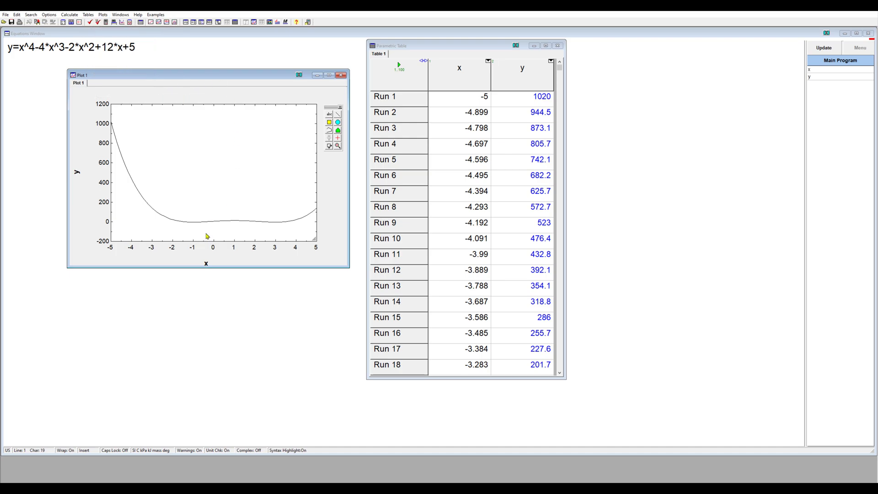
pyautogui.doubleClick(212, 224)
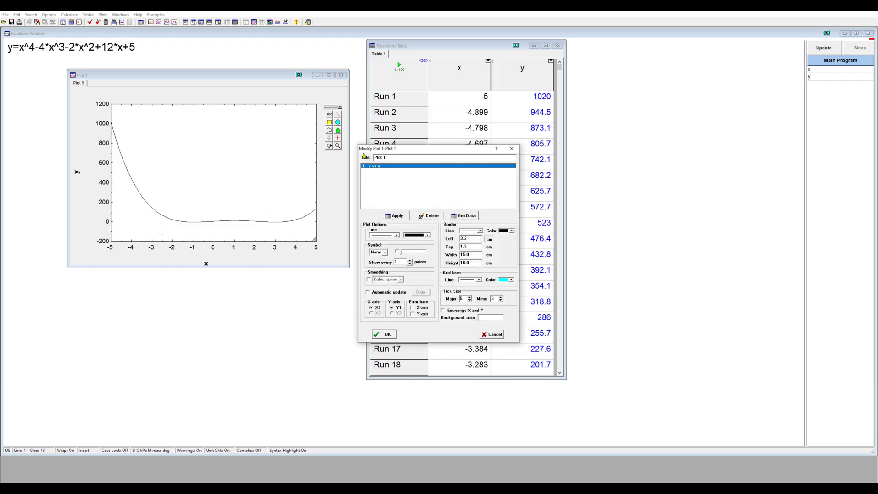
pyautogui.click(512, 148)
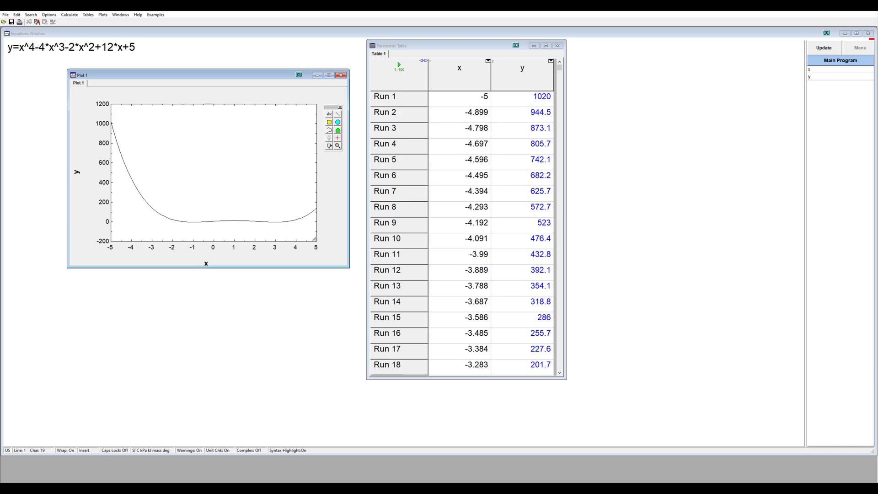
# Modify the y-versus-x curve in Plot 1 to use a dashed red line.
pyautogui.click(88, 15)
pyautogui.moveTo(101, 18)
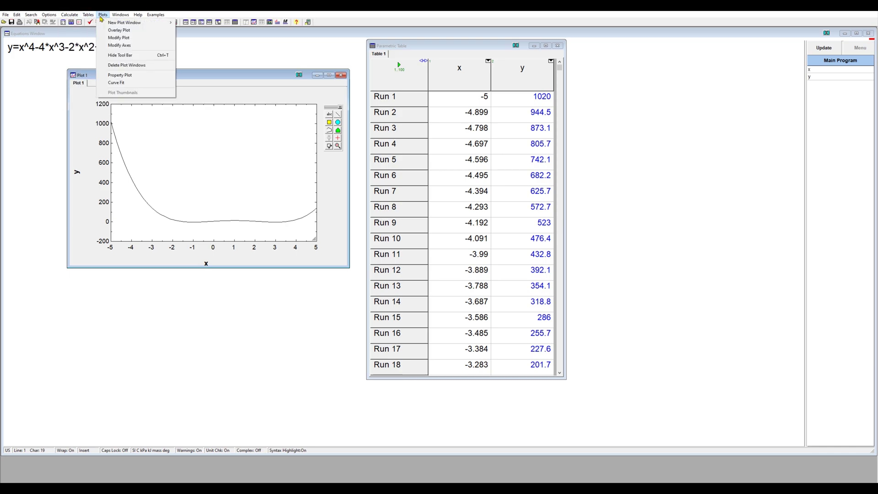
pyautogui.click(118, 37)
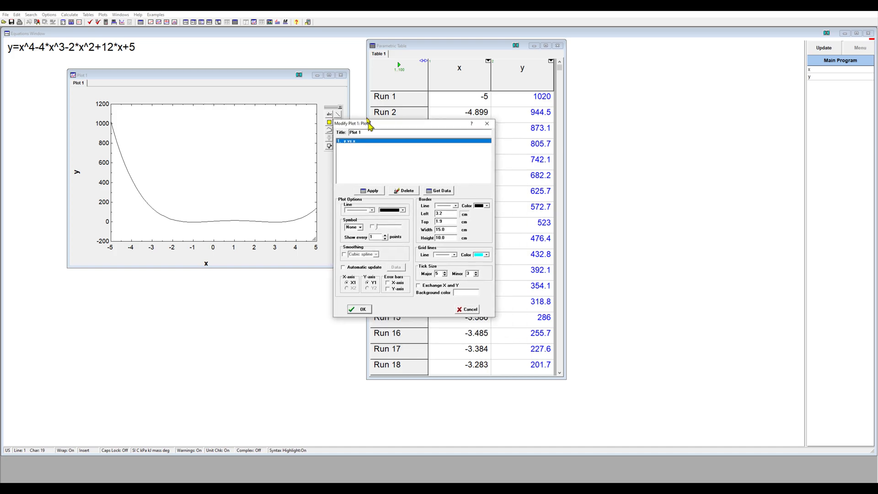
pyautogui.moveTo(395, 149); pyautogui.dragTo(349, 103)
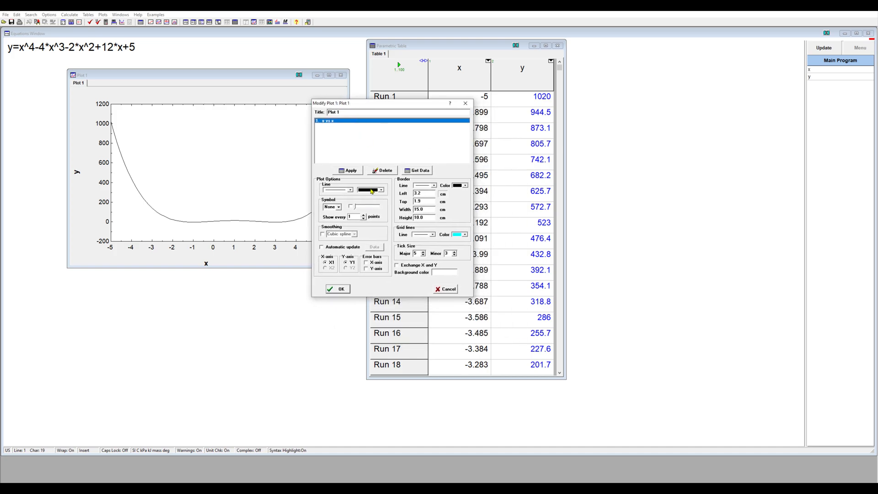
pyautogui.click(344, 191)
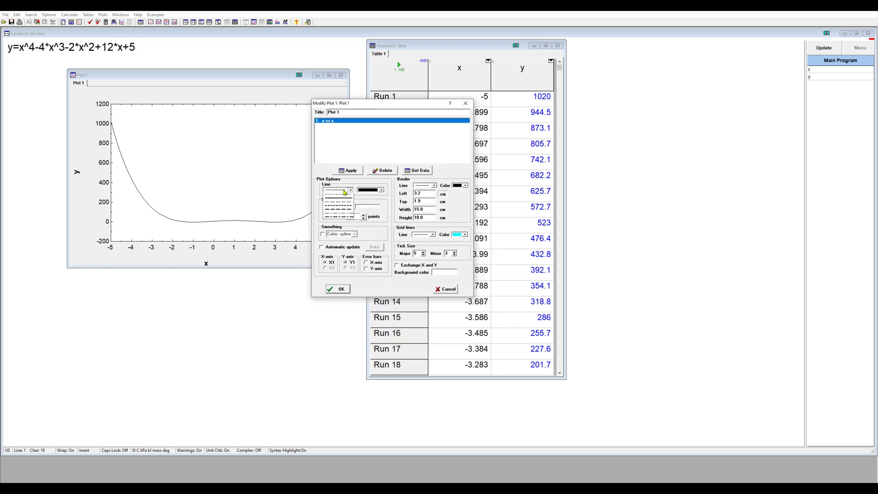
pyautogui.click(339, 214)
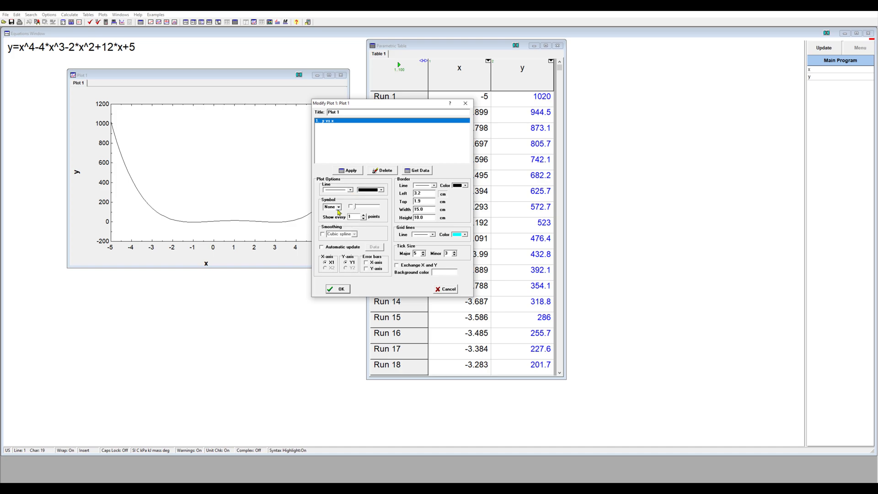
pyautogui.click(378, 190)
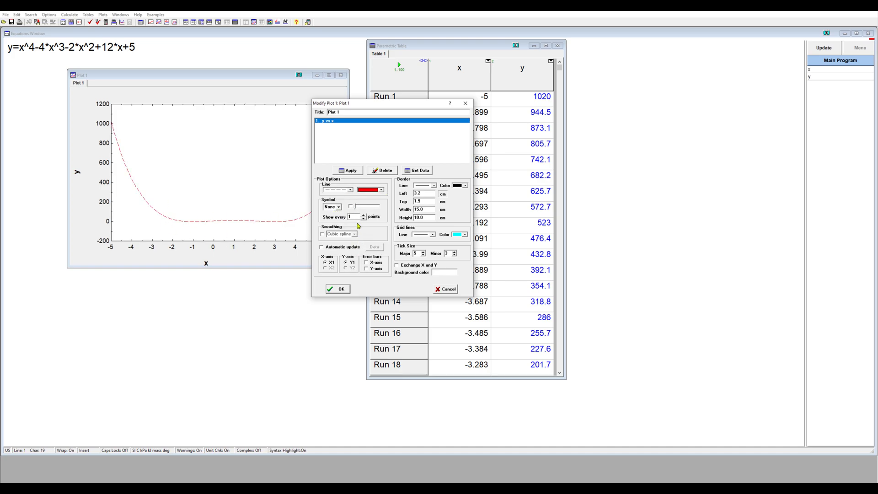
# Mark the curve's data points with open circle symbols and accept the plot modifications.
pyautogui.click(338, 208)
pyautogui.click(339, 208)
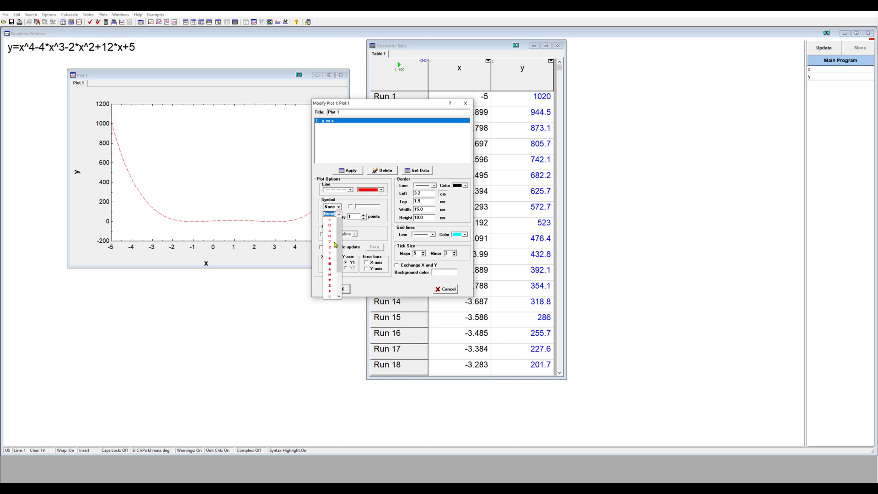
pyautogui.click(330, 266)
pyautogui.click(337, 207)
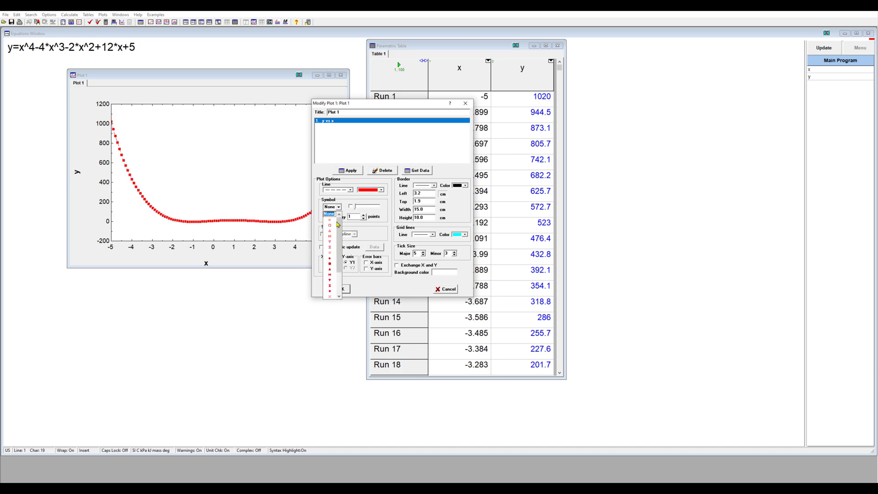
pyautogui.click(331, 222)
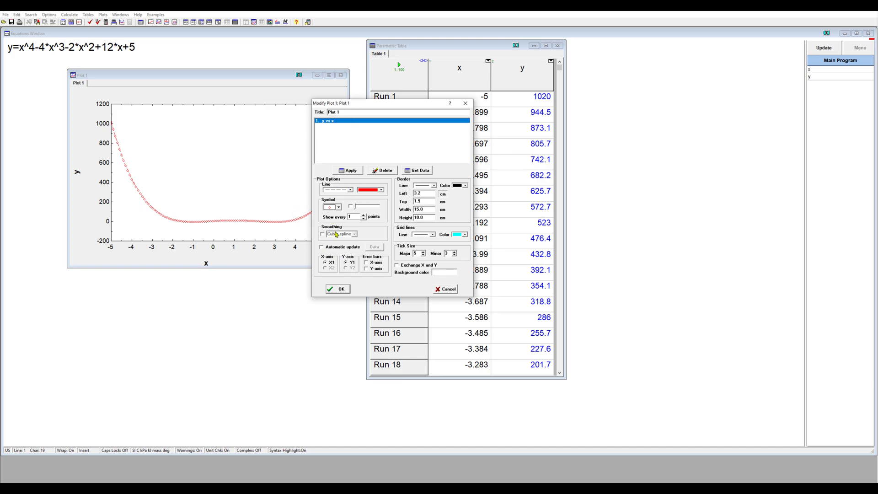
pyautogui.click(465, 234)
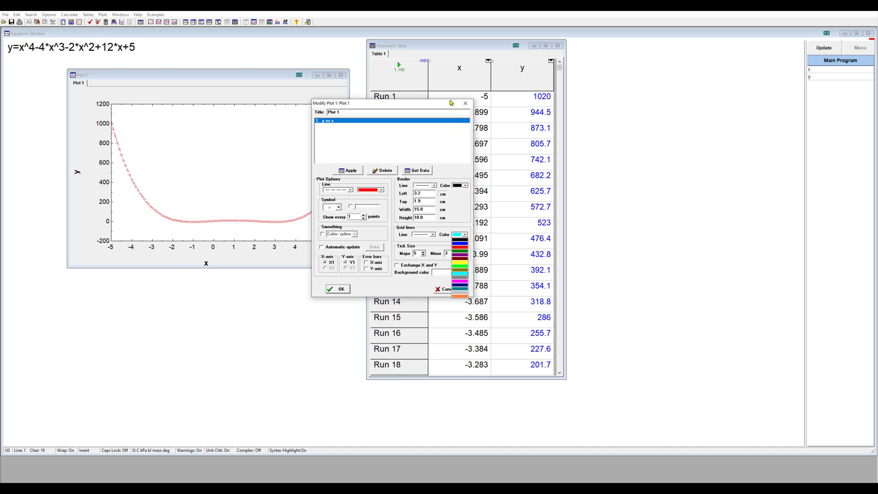
pyautogui.click(410, 288)
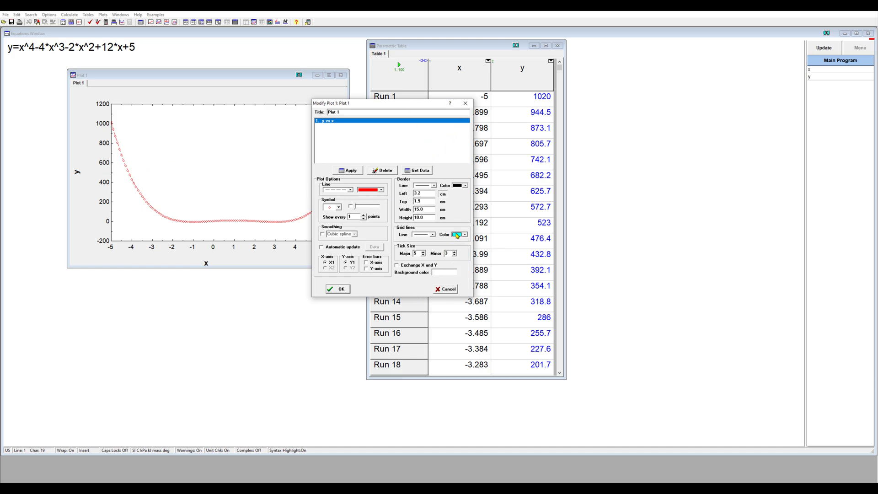
pyautogui.click(341, 288)
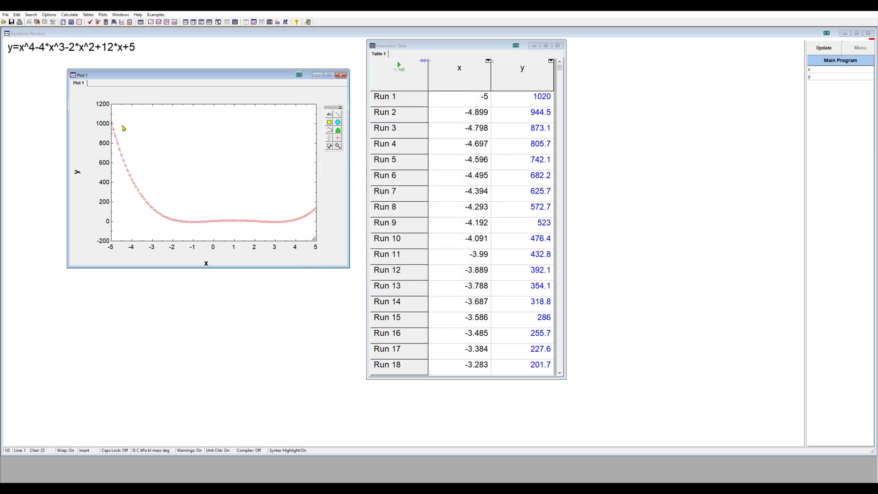
# Turn on grid lines for the plot's lower X-axis.
pyautogui.doubleClick(130, 250)
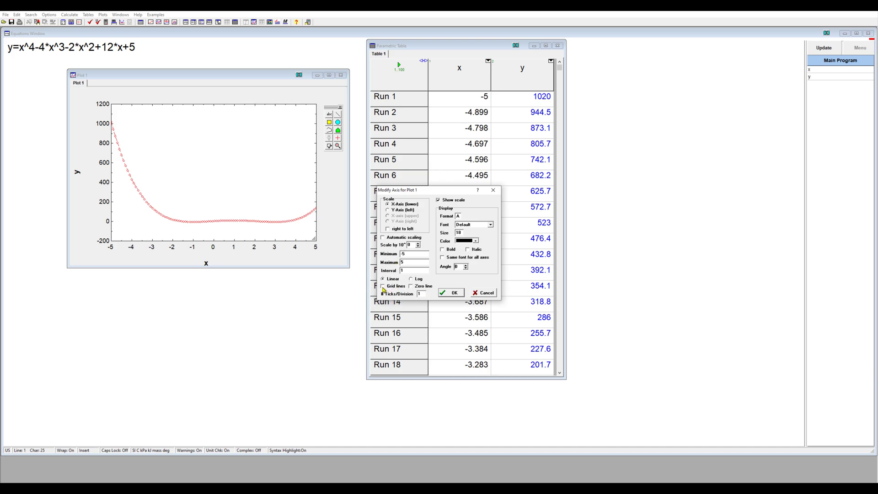
pyautogui.click(383, 286)
pyautogui.click(441, 292)
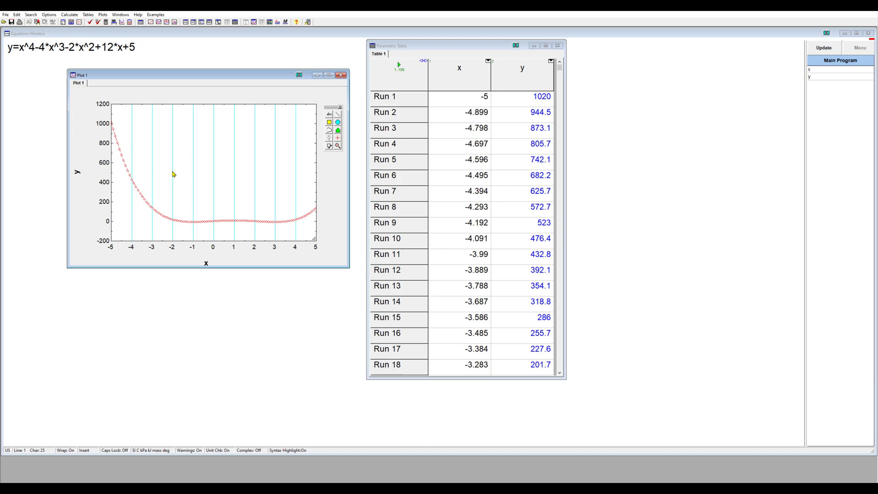
# Turn on grid lines for the plot's left Y-axis.
pyautogui.doubleClick(103, 183)
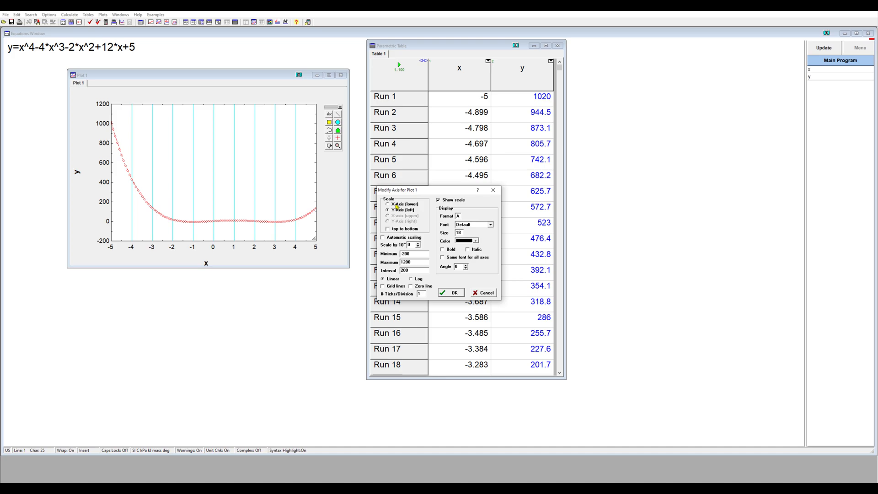
pyautogui.click(385, 287)
pyautogui.click(454, 294)
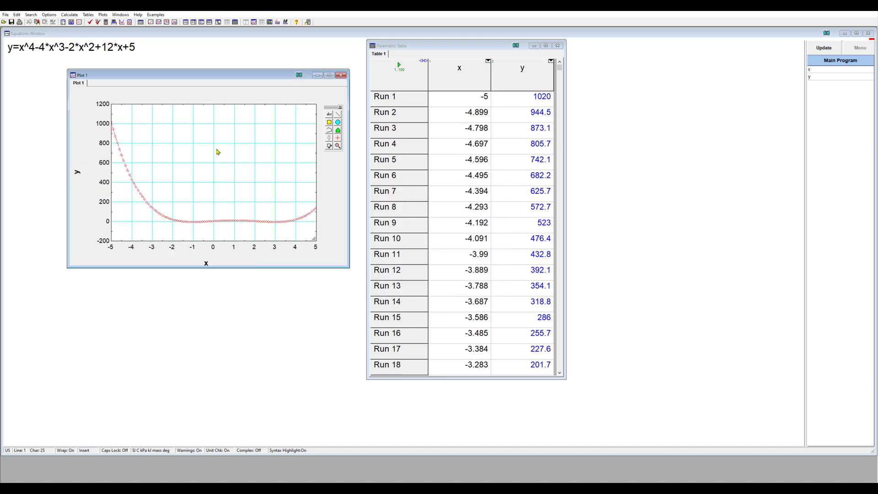
# Change the grid line color of Plot 1 to black and reposition the plot window.
pyautogui.doubleClick(215, 145)
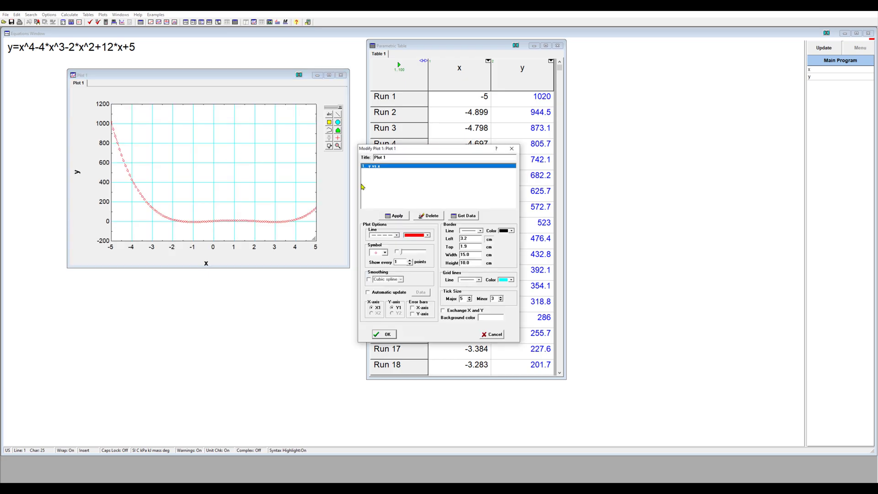
pyautogui.click(510, 281)
pyautogui.click(506, 284)
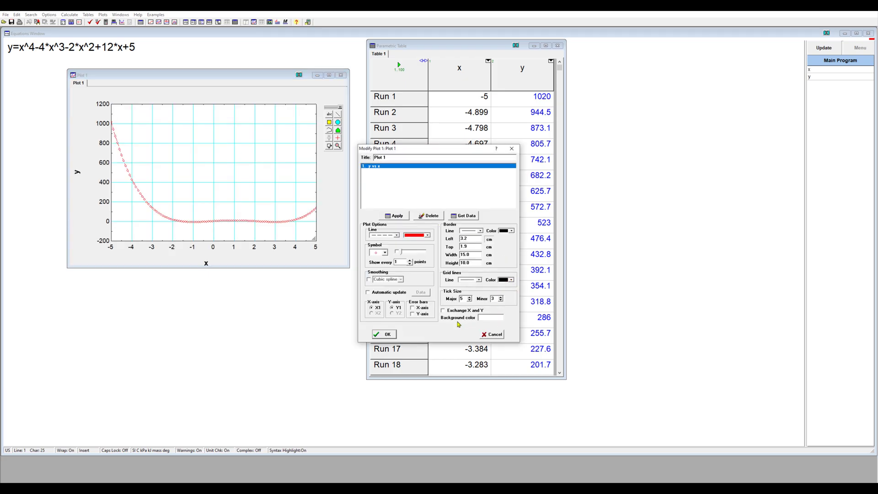
pyautogui.click(384, 334)
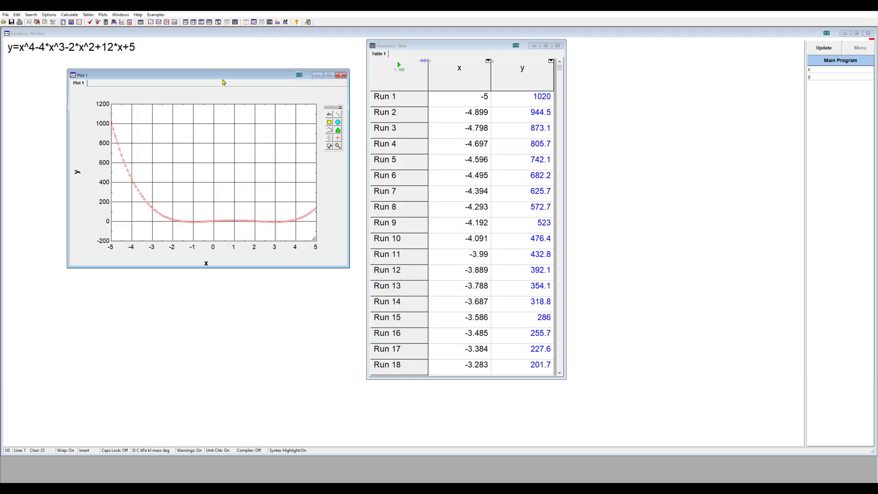
pyautogui.moveTo(222, 80); pyautogui.dragTo(210, 96)
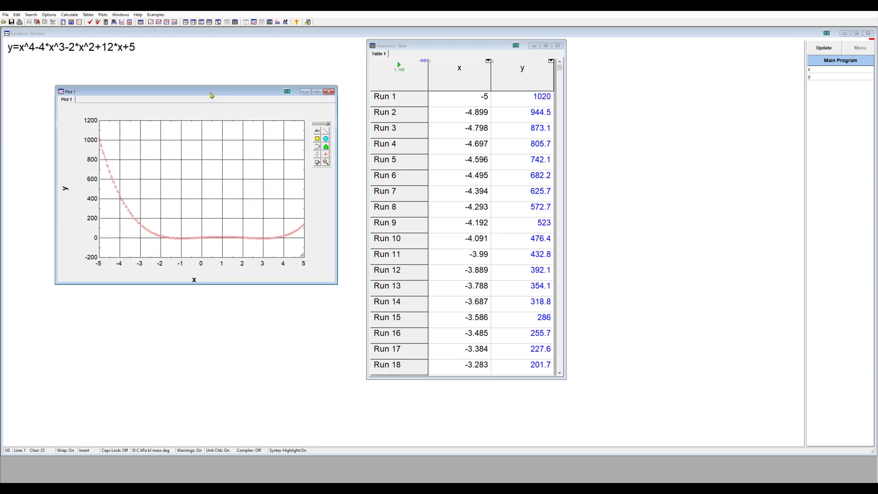
# Change the Y-axis label to "y(m) (m)" with the trailing "(m)" unbolded, and move the plot window clear of the equation.
pyautogui.click(65, 188)
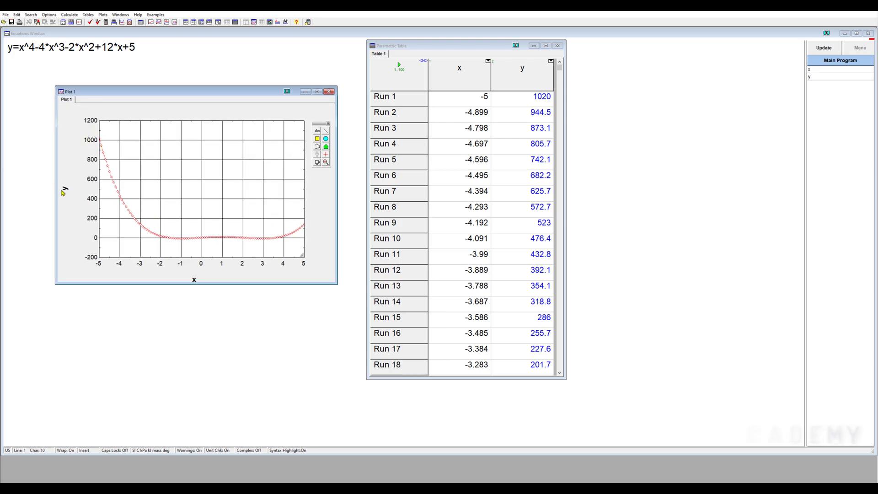
pyautogui.doubleClick(65, 189)
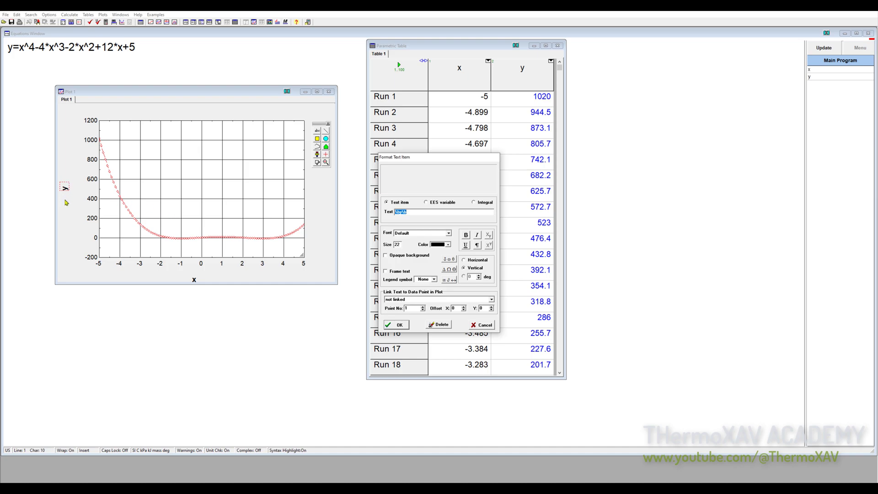
pyautogui.click(413, 214)
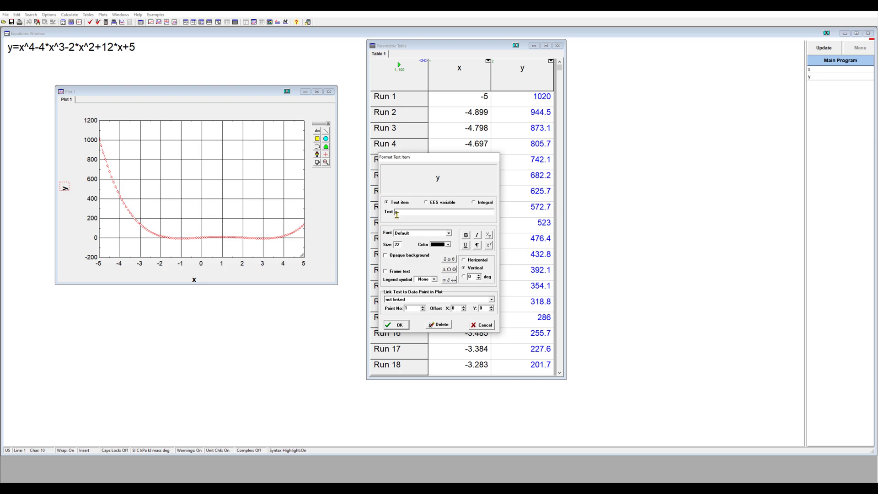
pyautogui.click(466, 235)
pyautogui.write('m)\\b (m)')
pyautogui.click(396, 326)
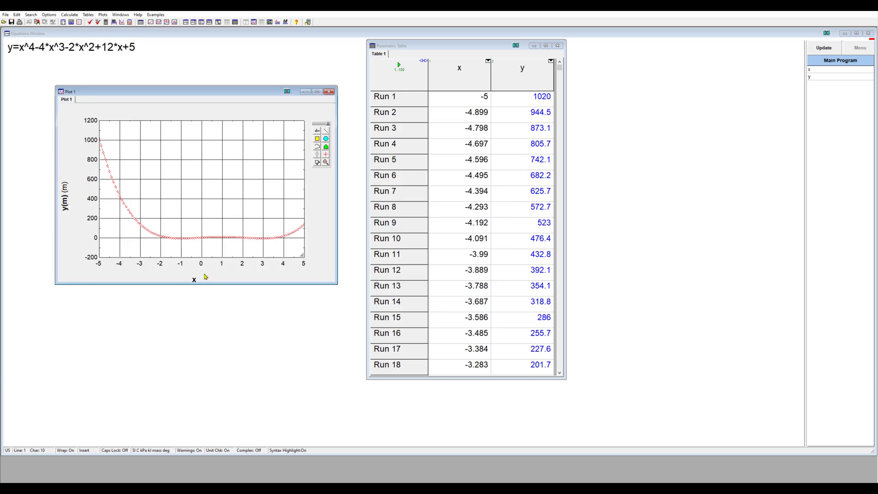
pyautogui.moveTo(217, 96); pyautogui.dragTo(292, 157)
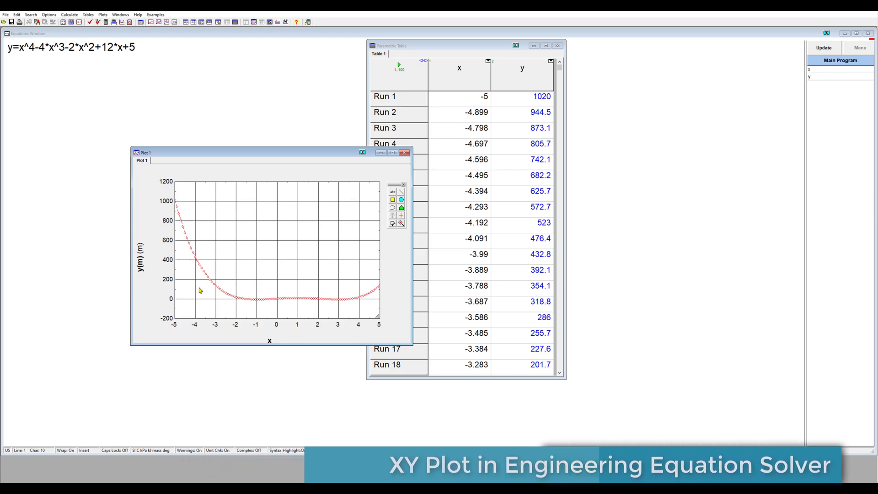
# Add the equation y_1=x^3 on a new line below the existing equation.
pyautogui.click(83, 83)
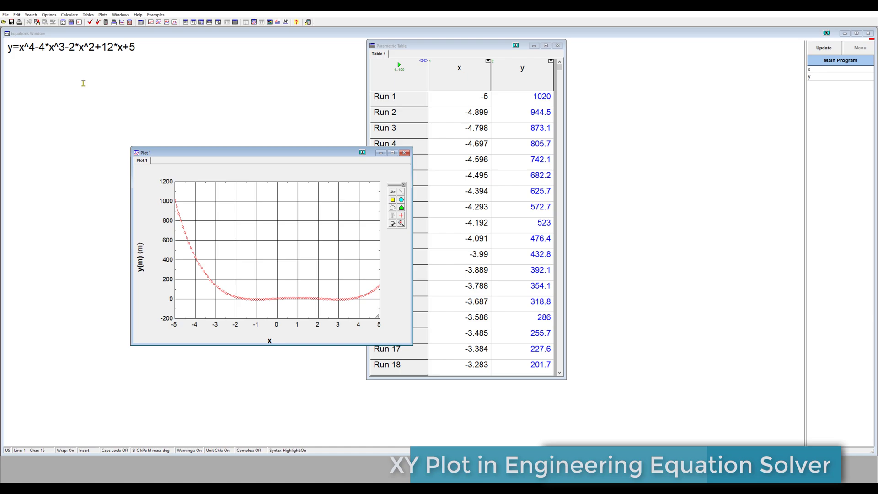
pyautogui.click(154, 50)
pyautogui.press('Return')
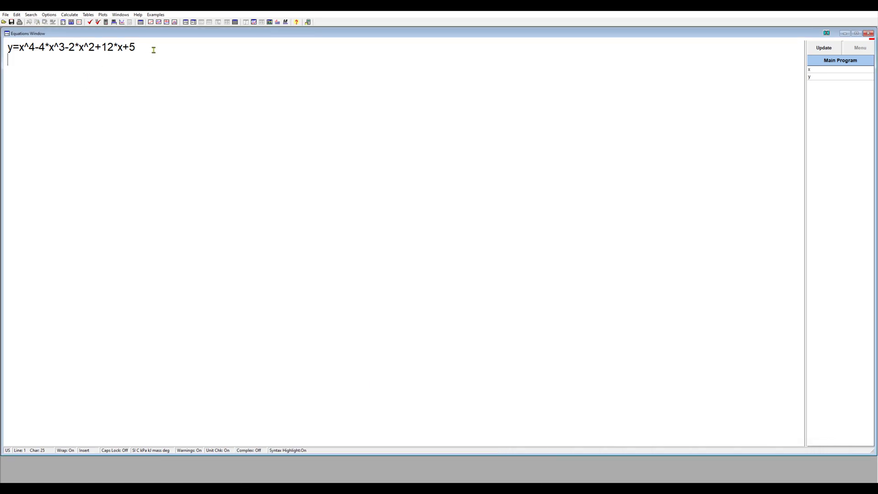
pyautogui.write('y_1=x')
pyautogui.write('^3')
# Create a new parametric table, Table 2, with 100 runs and the variables x and y_1.
pyautogui.click(235, 23)
pyautogui.click(88, 14)
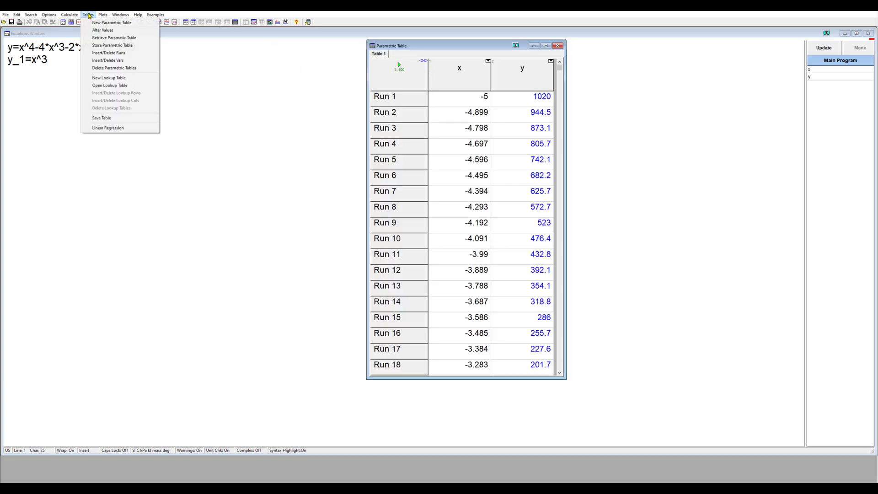
pyautogui.click(108, 23)
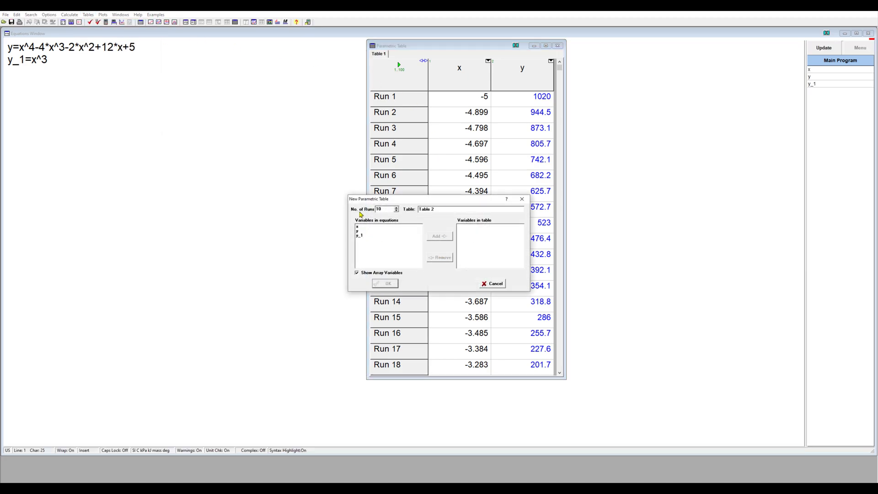
pyautogui.click(384, 209)
pyautogui.write('0')
pyautogui.click(358, 227)
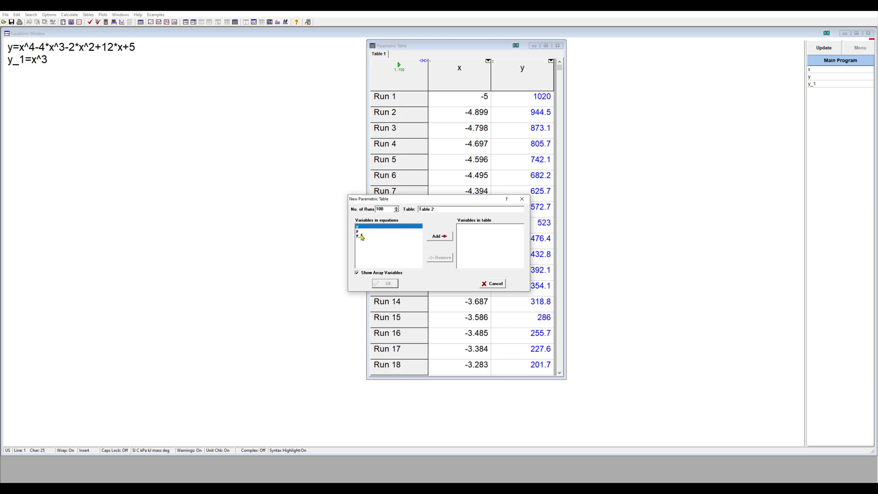
pyautogui.keyDown('ctrl'); pyautogui.click(360, 235); pyautogui.keyUp('ctrl')
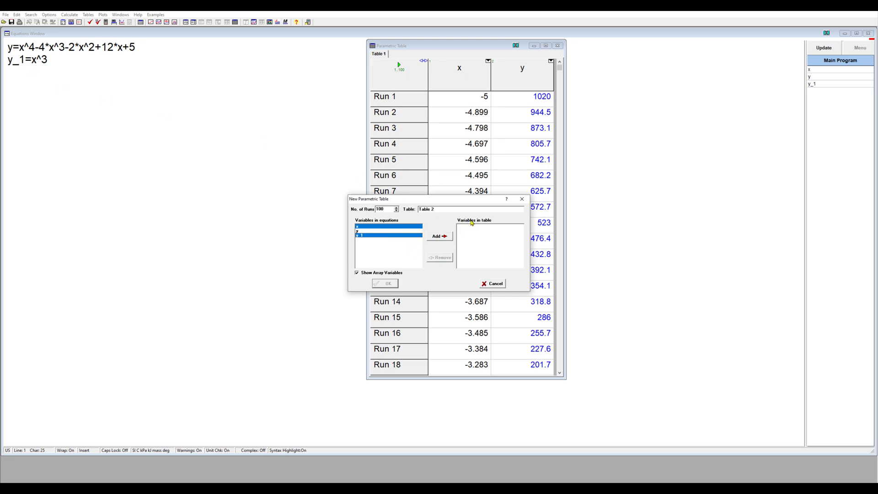
pyautogui.click(439, 236)
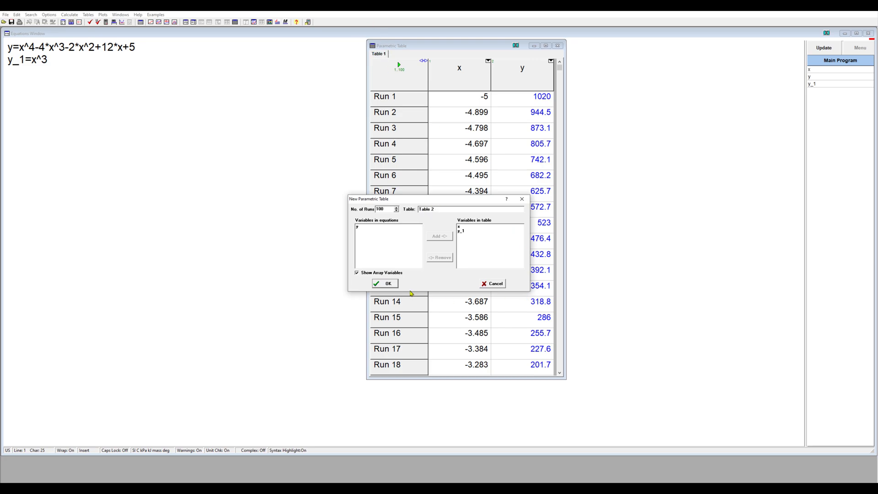
pyautogui.click(386, 284)
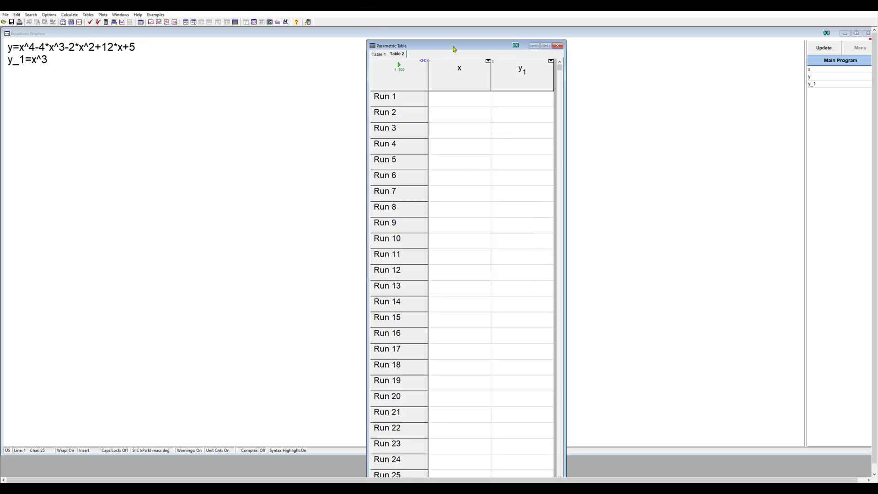
# Fill the x column of Table 2 with linear values from -5 to 5 and solve the table for y_1.
pyautogui.moveTo(456, 43); pyautogui.dragTo(510, 43)
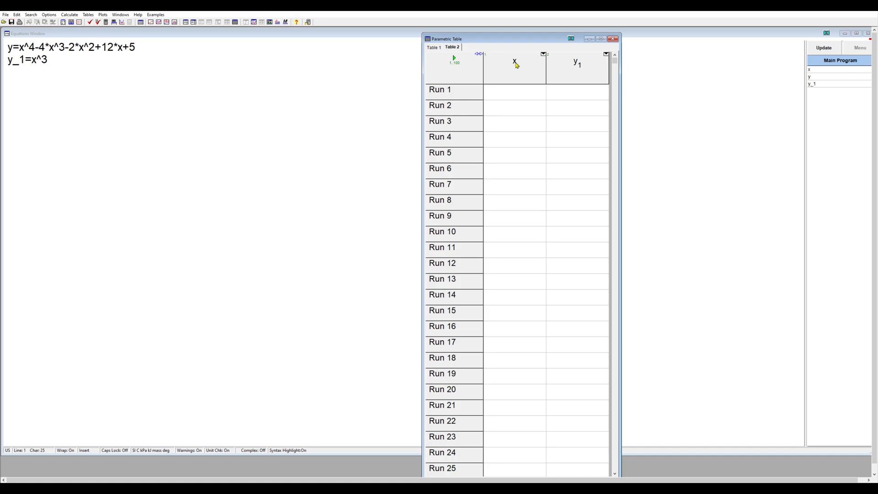
pyautogui.rightClick(516, 65)
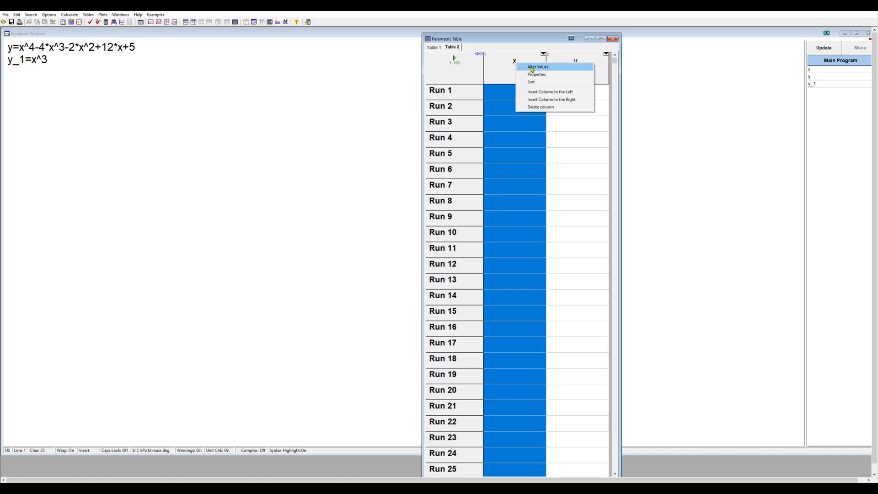
pyautogui.click(532, 67)
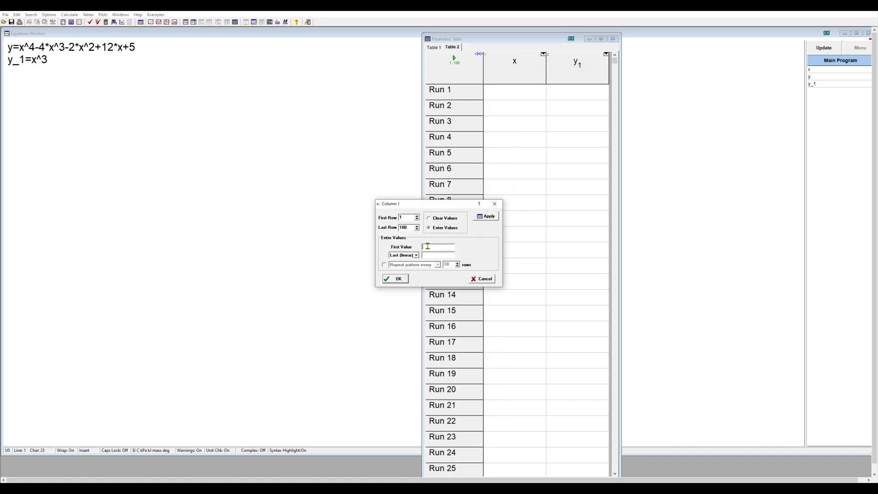
pyautogui.write('-5')
pyautogui.click(399, 280)
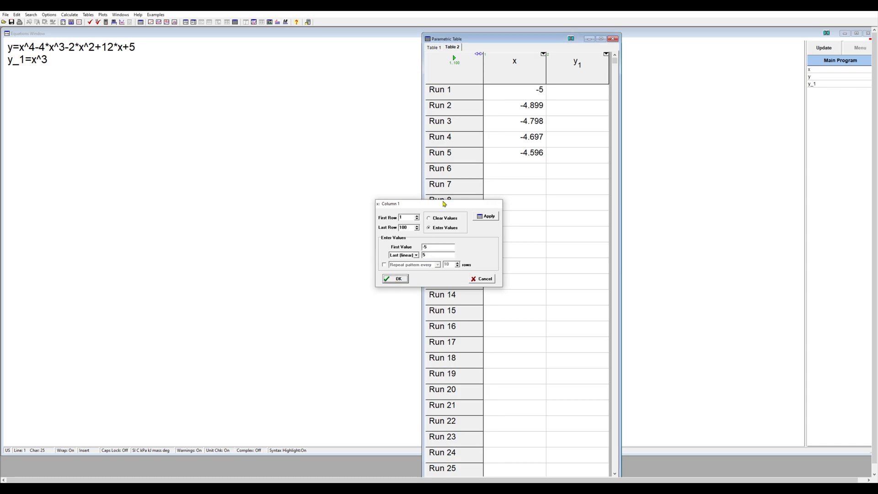
pyautogui.click(455, 60)
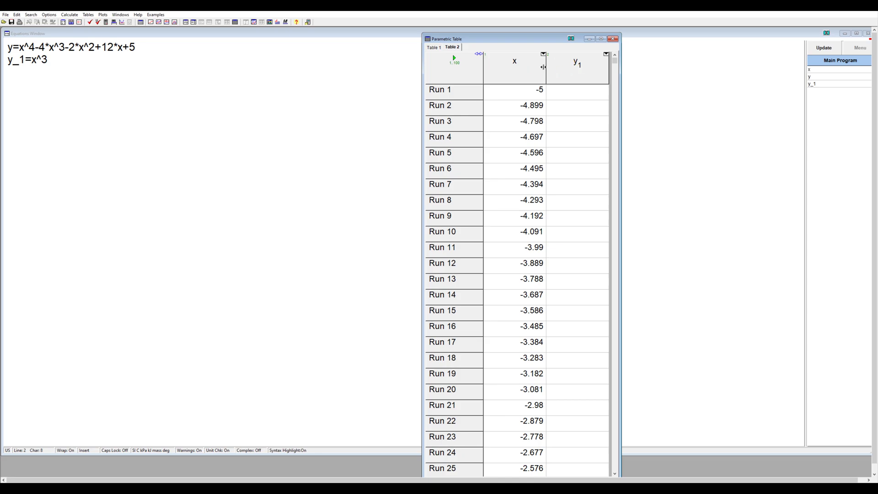
pyautogui.click(454, 59)
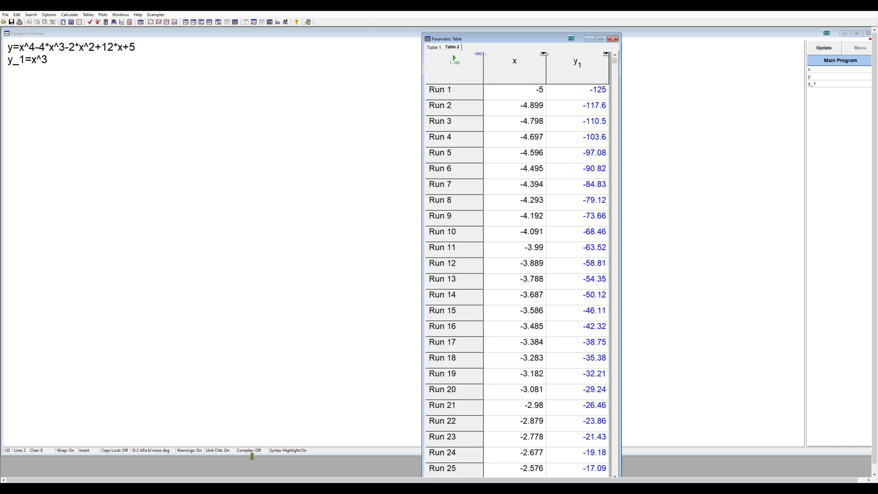
# Minimize the equations window and maximize the Plot 1 window.
pyautogui.click(188, 54)
pyautogui.click(312, 425)
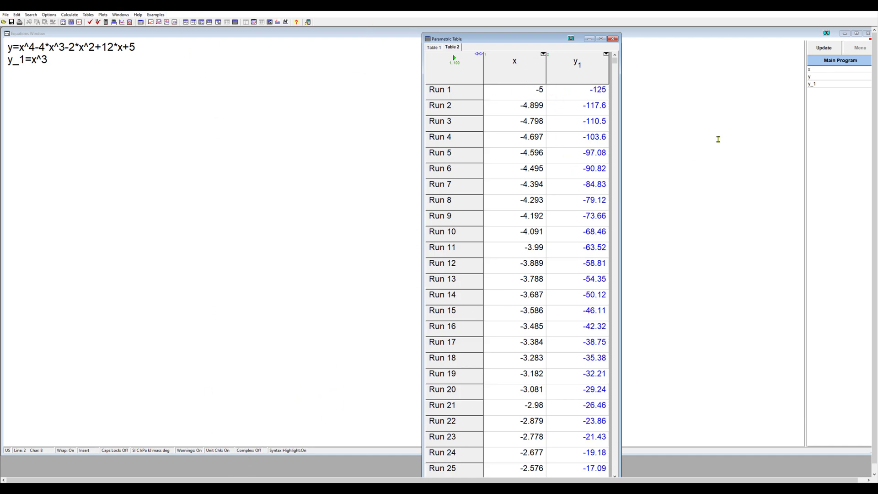
pyautogui.click(844, 33)
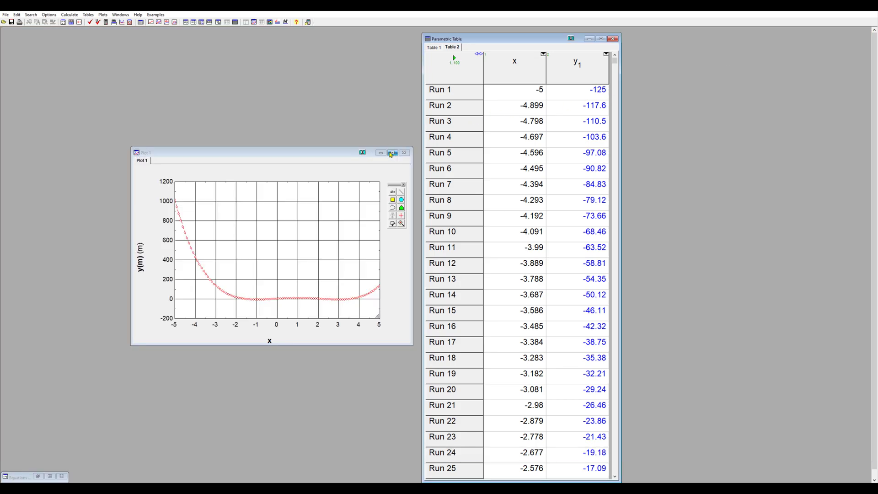
pyautogui.click(393, 153)
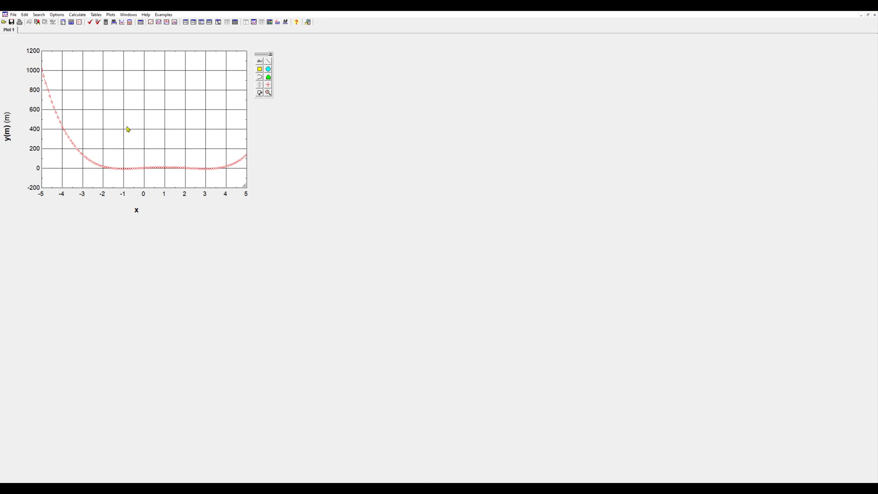
# Set up an overlay on Plot 1 that plots y_1 against x from parametric Table 2.
pyautogui.click(111, 15)
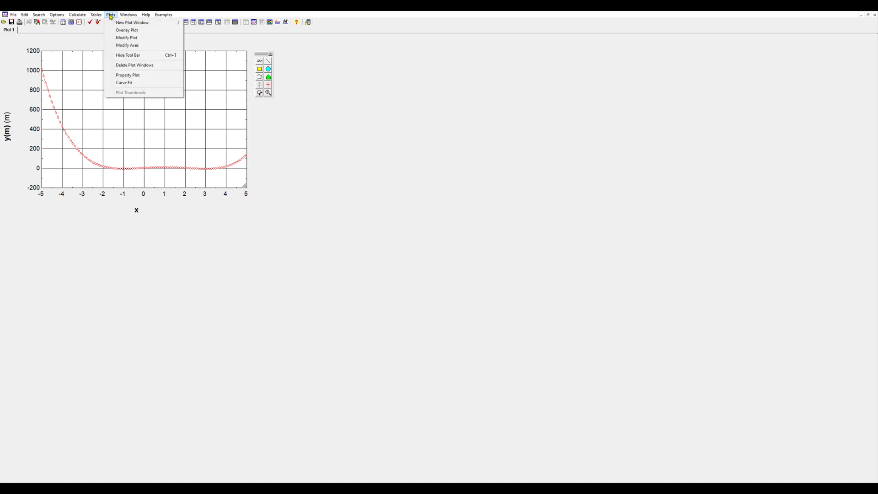
pyautogui.click(126, 31)
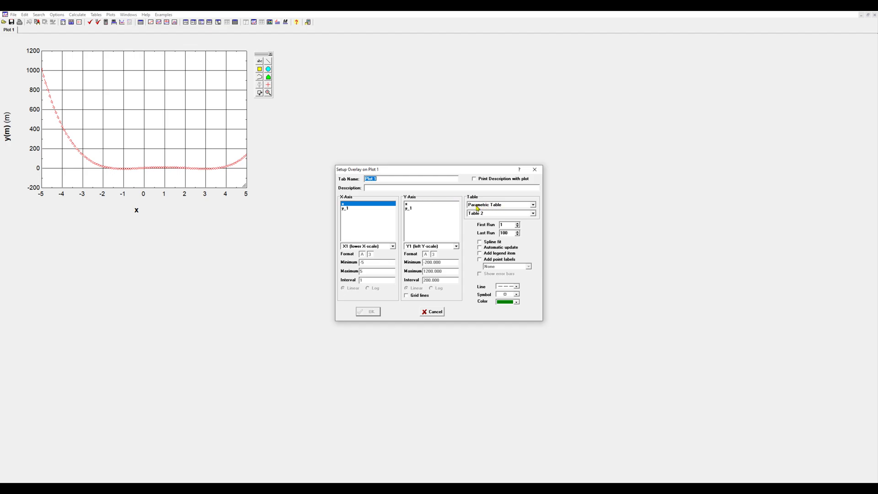
pyautogui.click(477, 215)
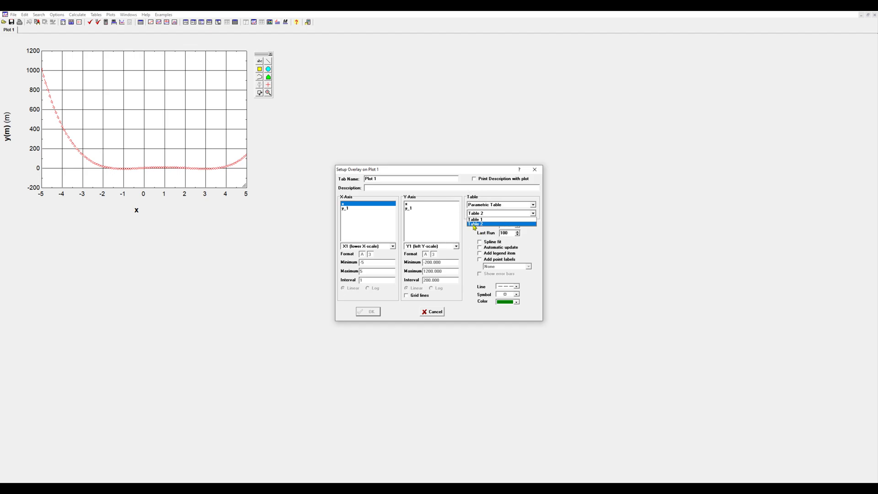
pyautogui.click(474, 225)
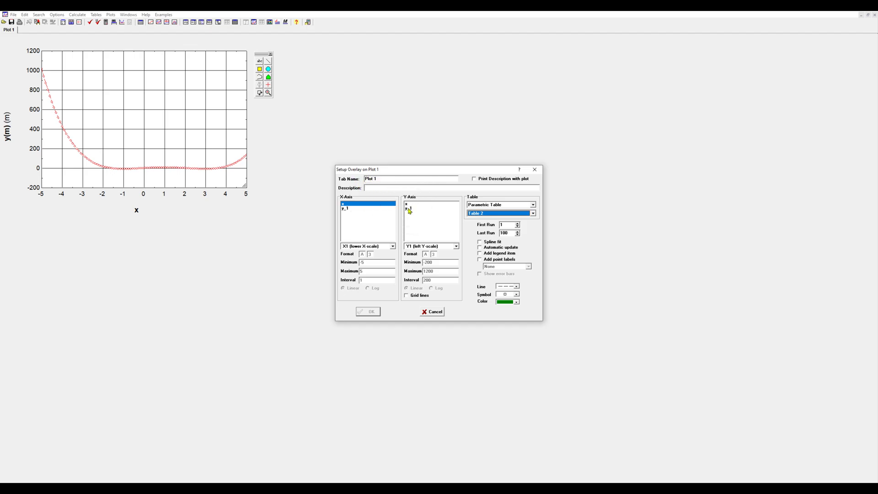
pyautogui.click(409, 208)
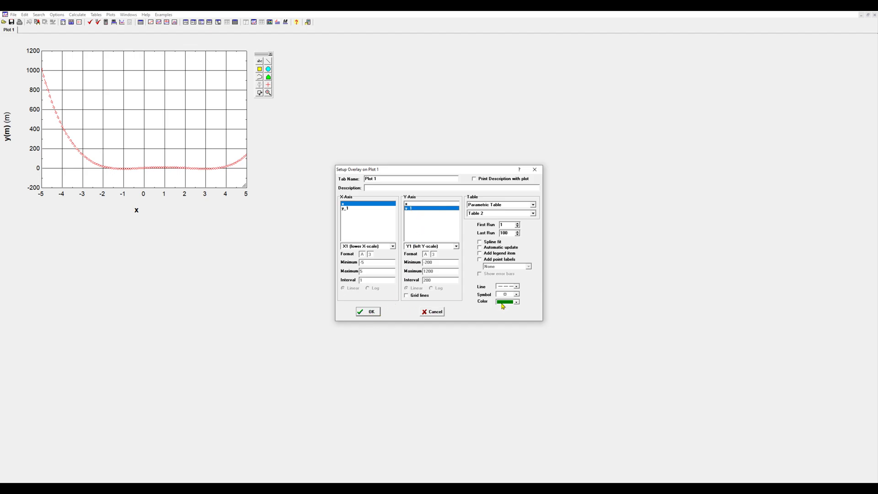
# Generate the overlay as a solid green line without symbols, and place the restored plot window beside the table.
pyautogui.click(516, 295)
pyautogui.click(507, 300)
pyautogui.click(515, 287)
pyautogui.click(511, 305)
pyautogui.click(370, 313)
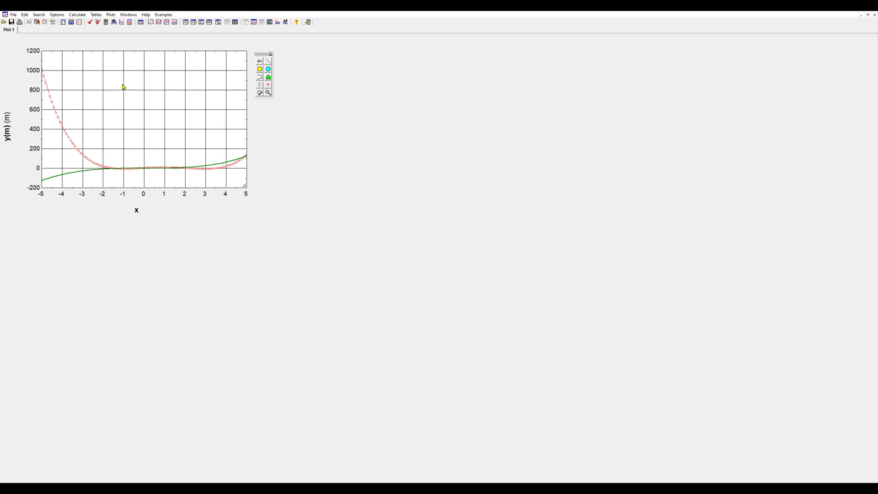
pyautogui.click(868, 16)
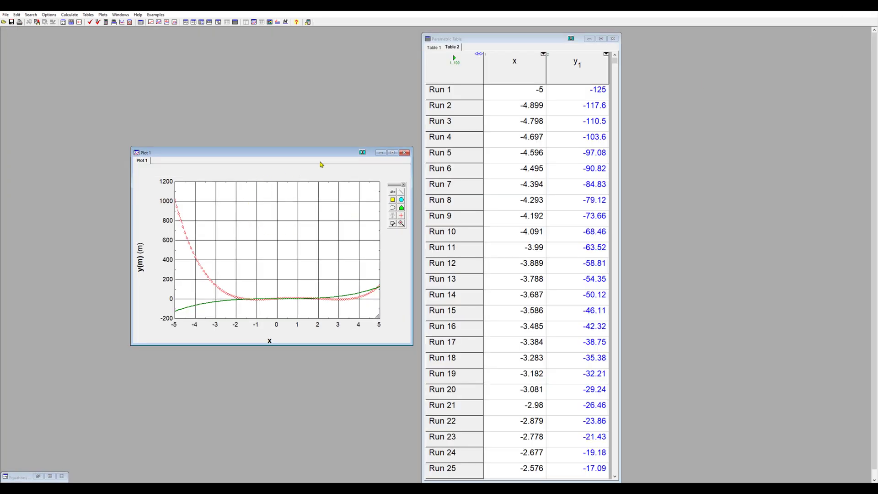
pyautogui.moveTo(299, 153); pyautogui.dragTo(287, 90)
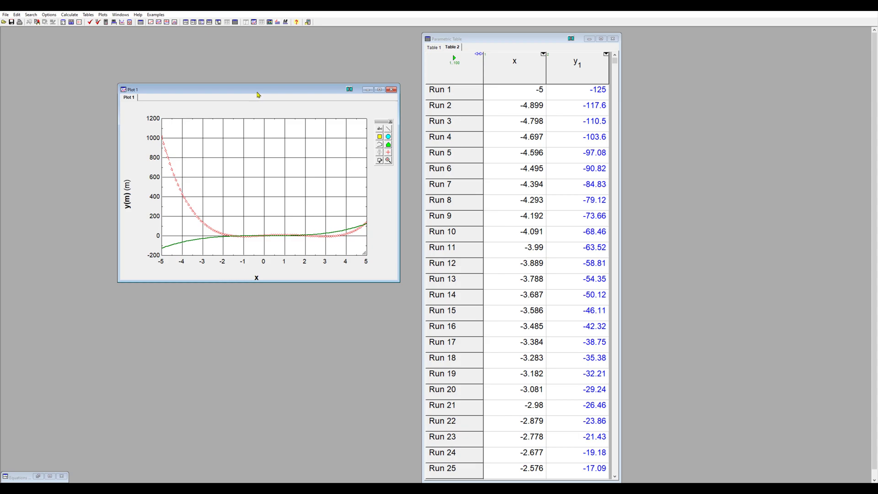